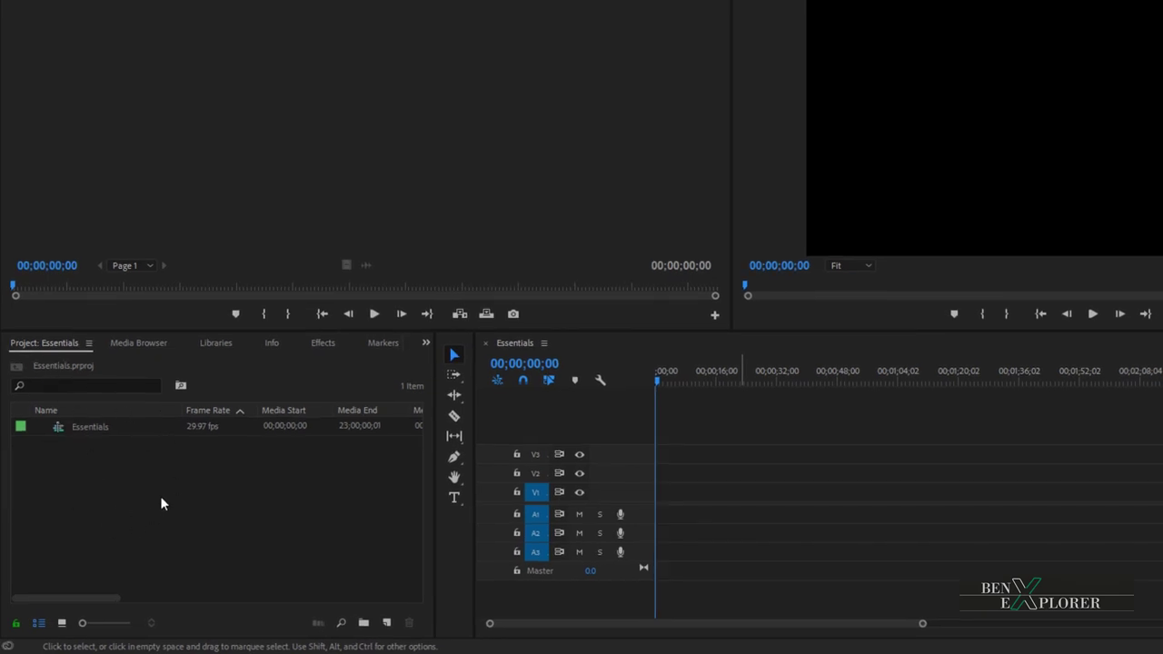
- In Media Browser, import Clover_3.mp3, Dream_of_A_Day.mp3 and Lost_Time.mp3 from Desktop > Tutorial Files > Audio
left_click(128, 343)
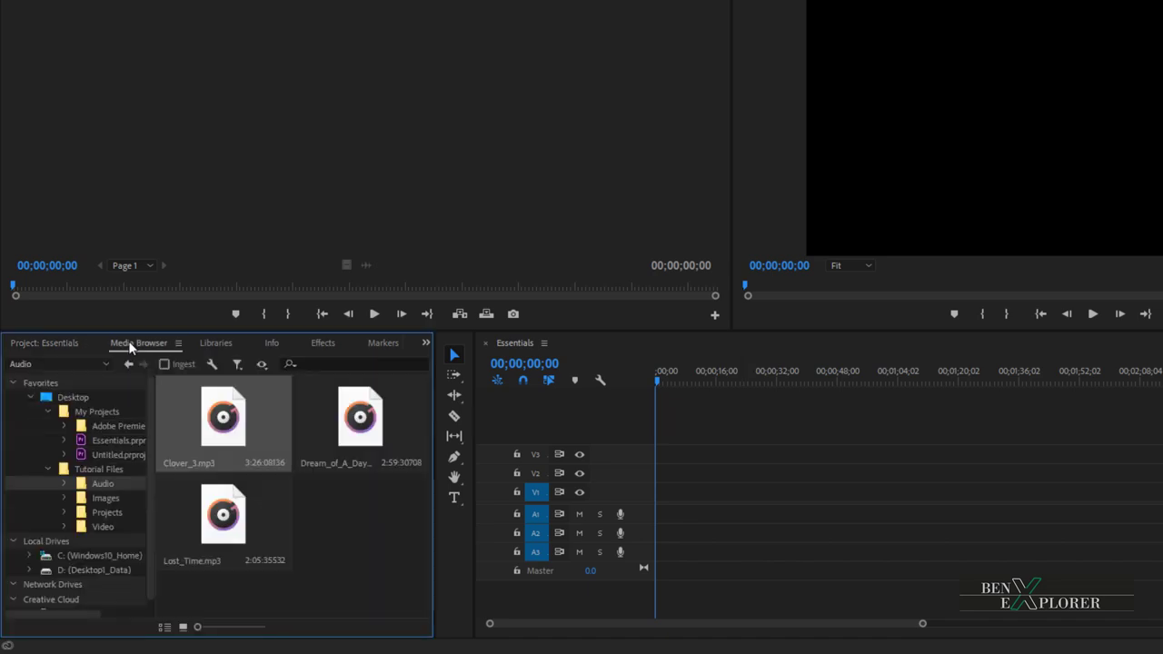
left_click(78, 399)
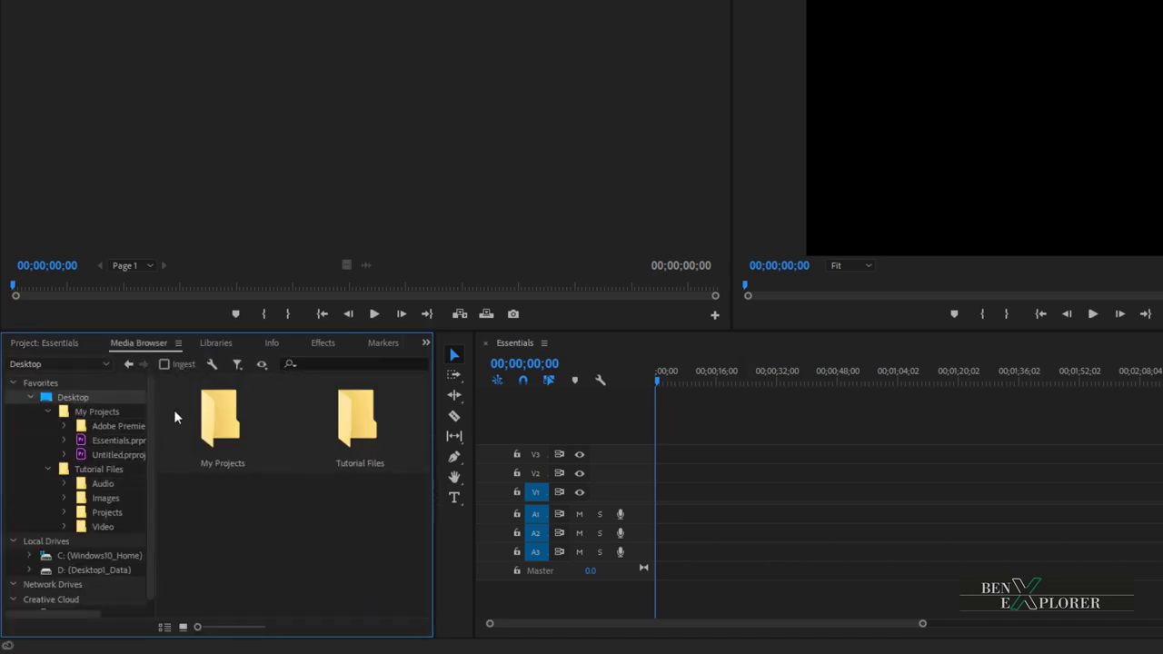
double_click(349, 432)
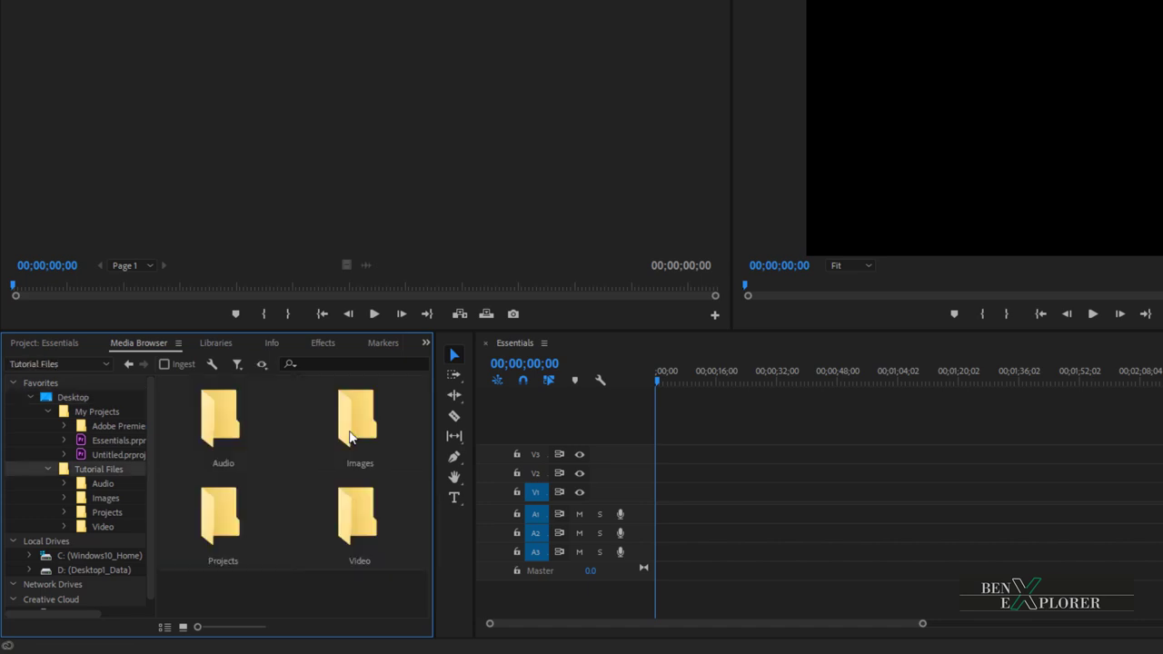
left_click(48, 411)
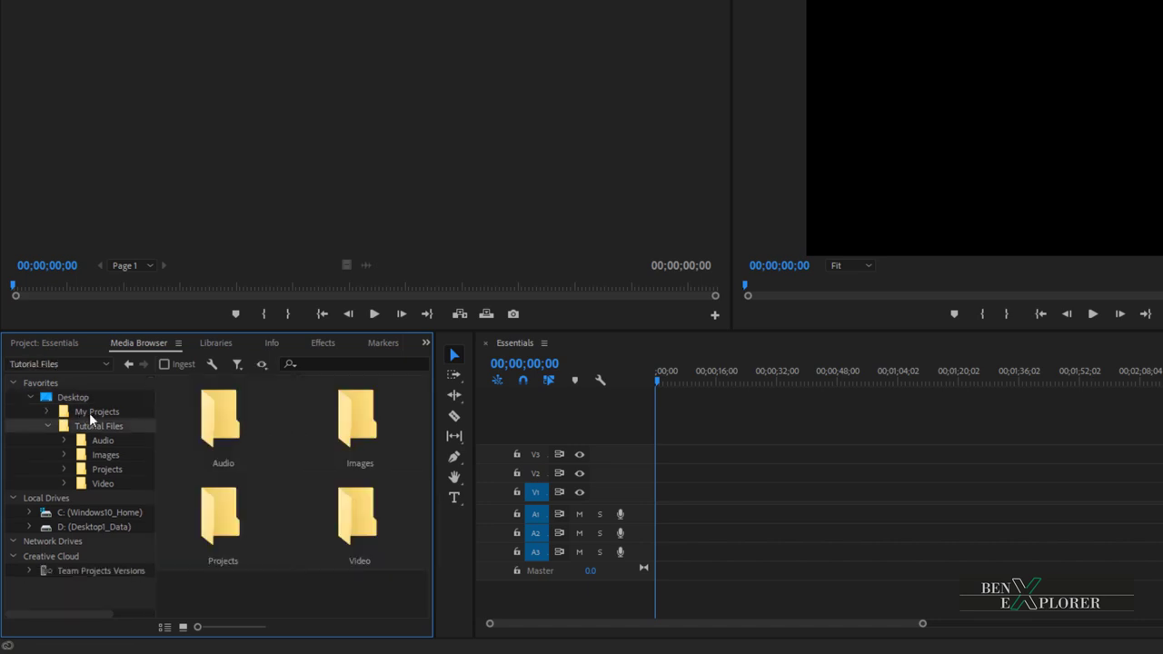
left_click(235, 437)
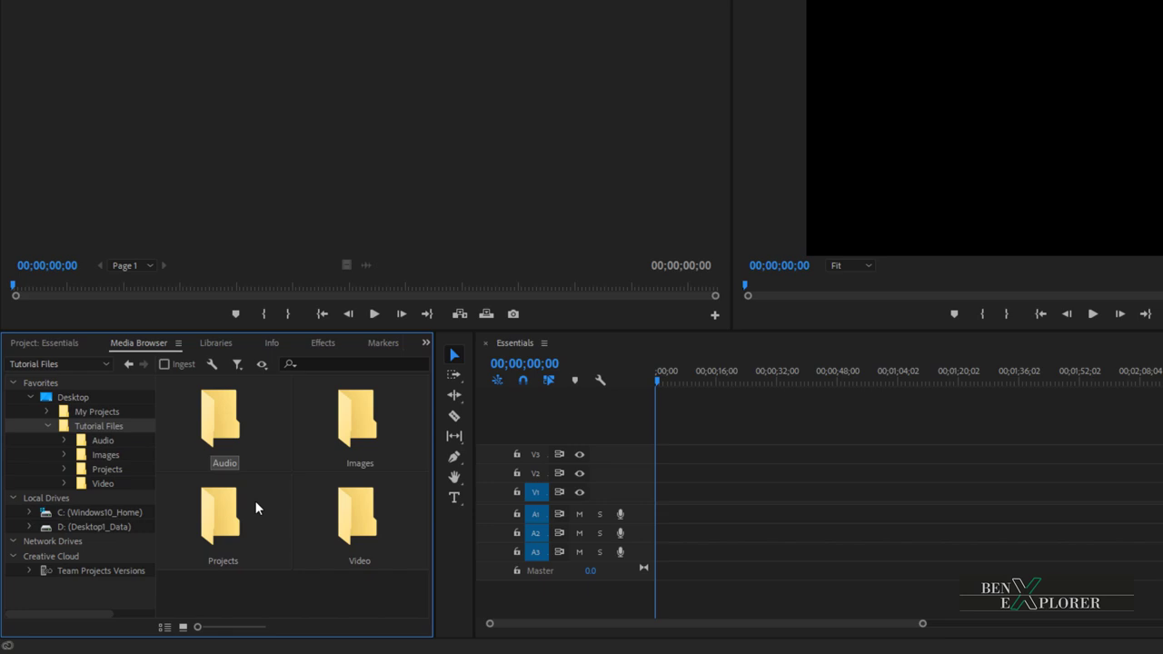
double_click(225, 435)
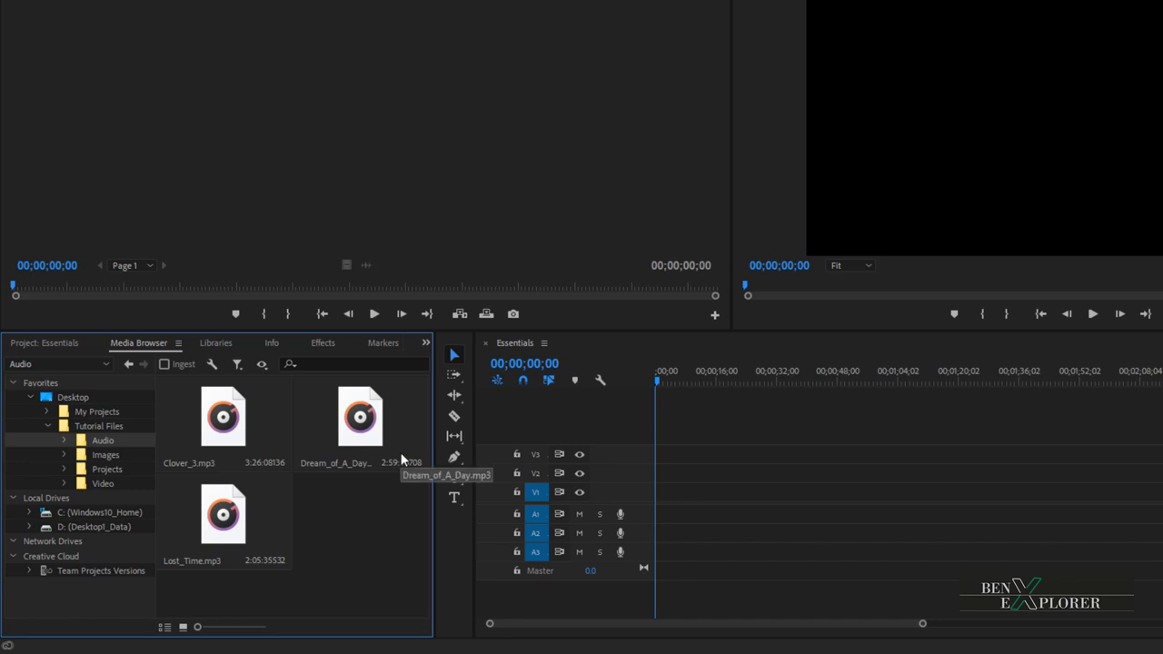
left_click(350, 424)
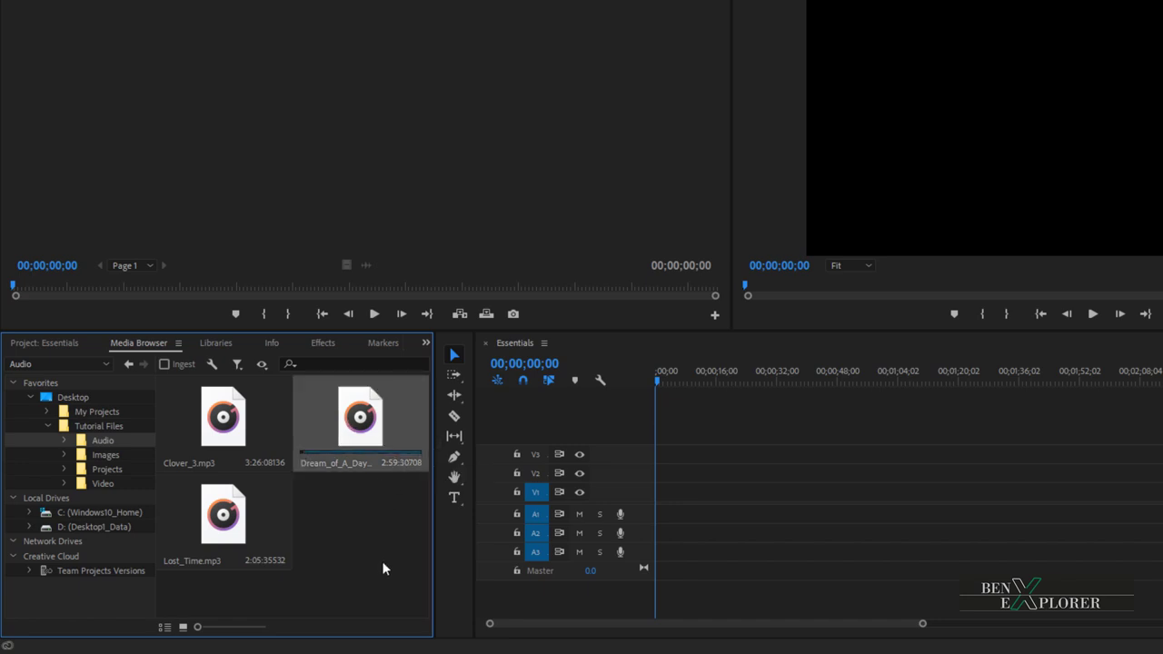
key("ctrl+a")
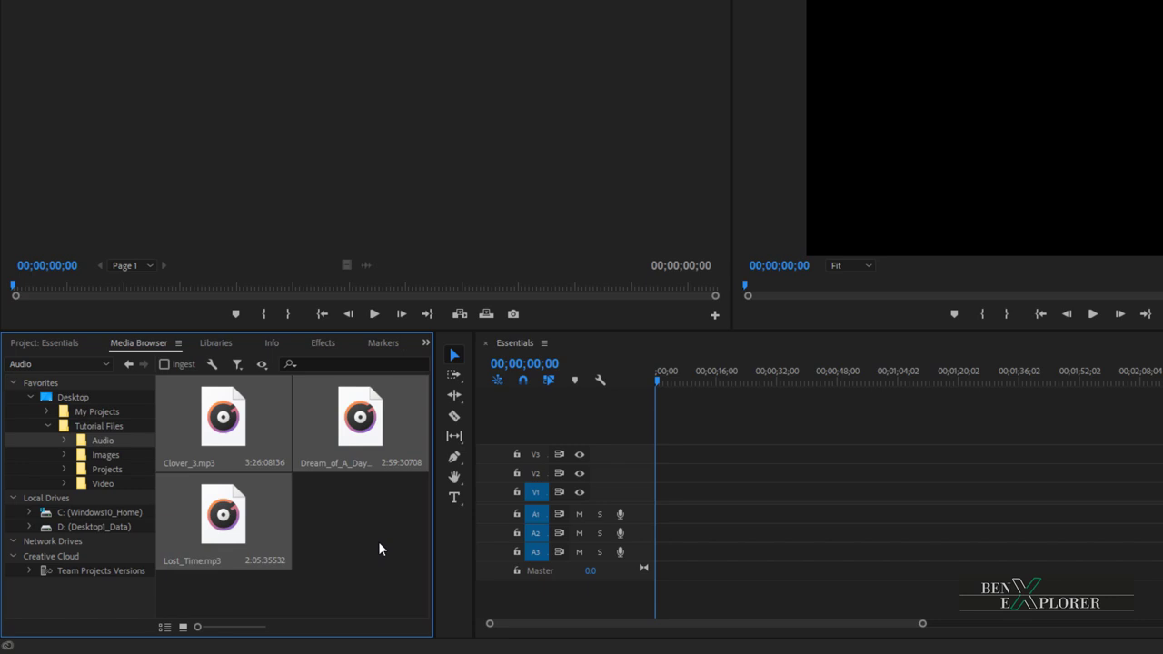
right_click(350, 426)
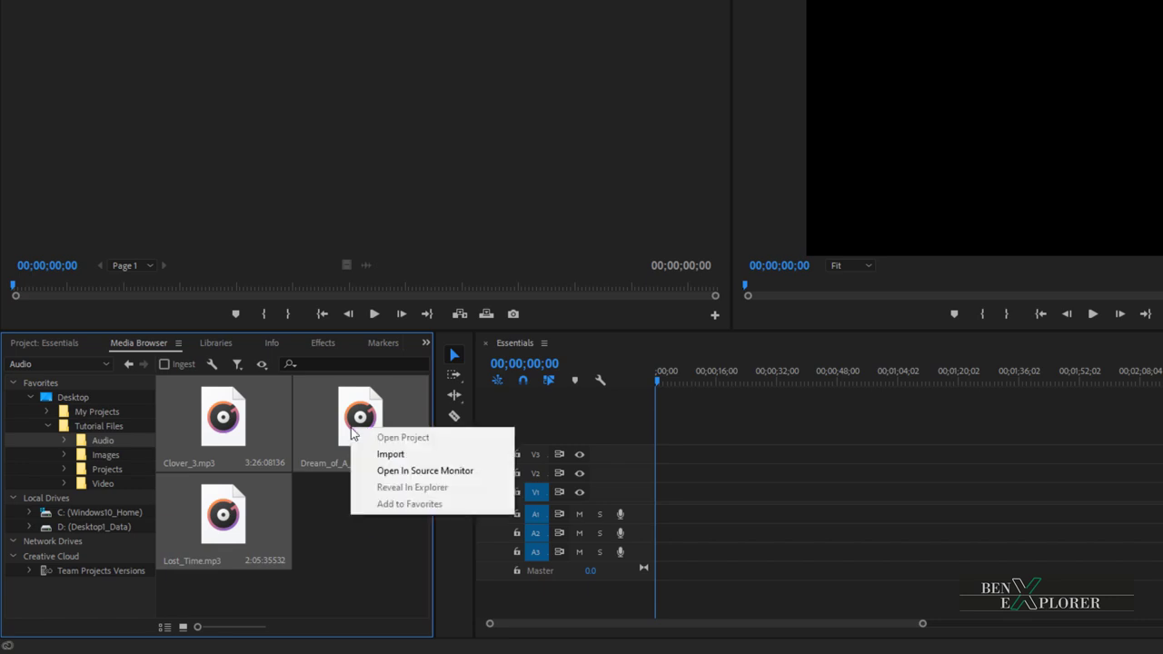
left_click(376, 454)
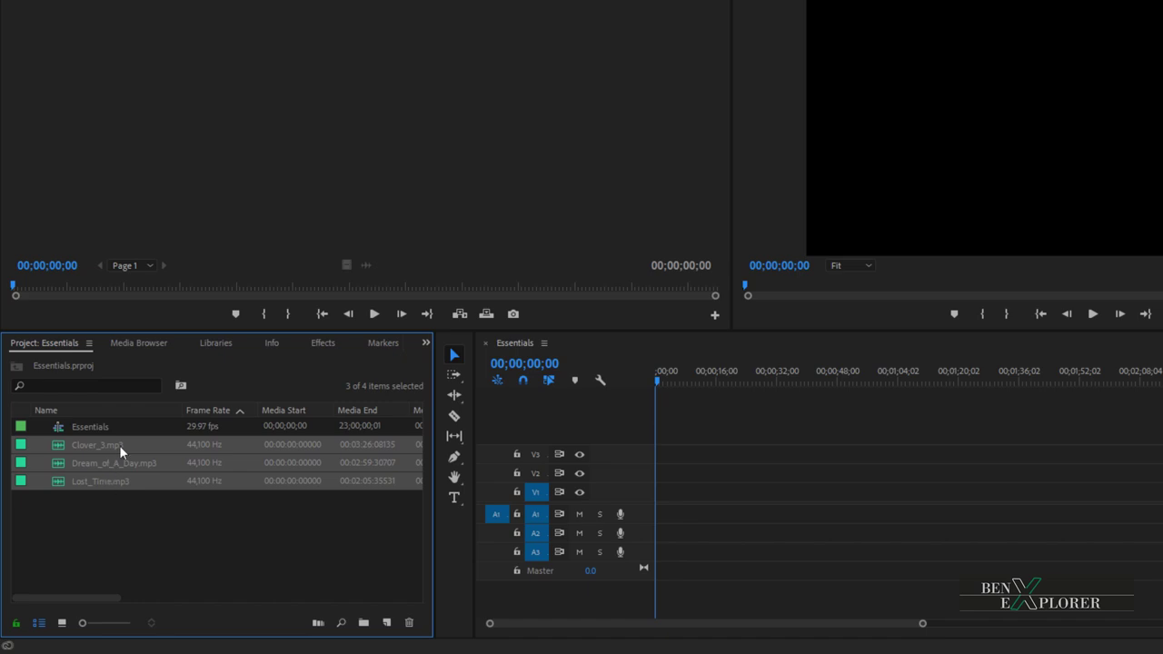
- Import the eight images from the Tutorial Files Images folder into the project
left_click(143, 342)
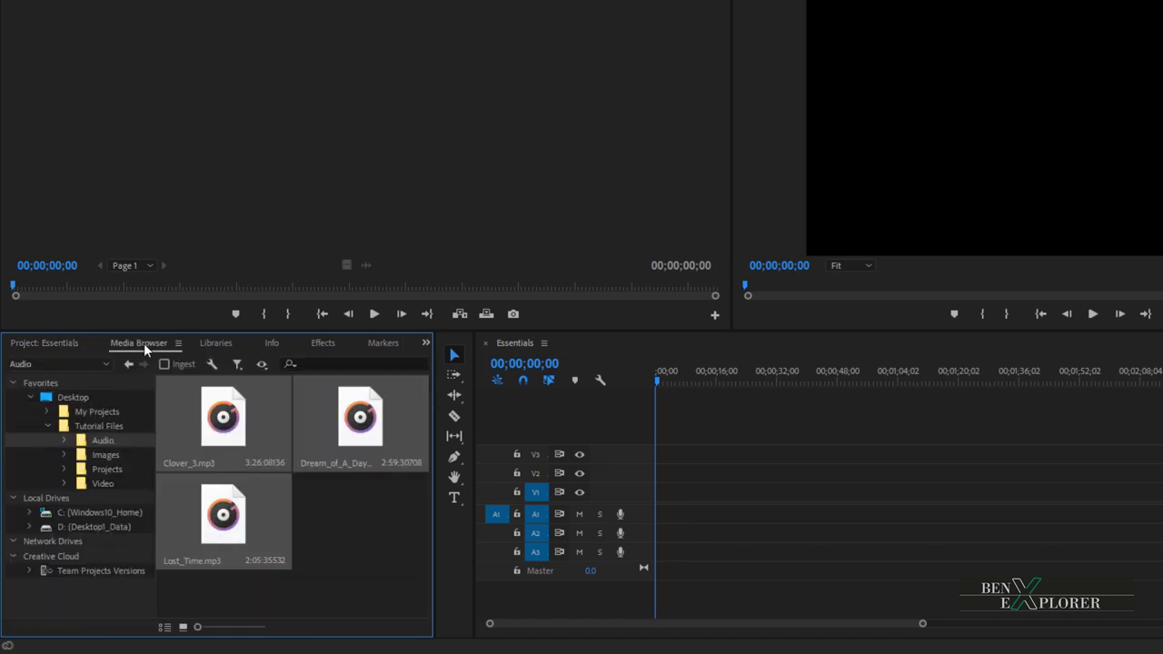
left_click(84, 426)
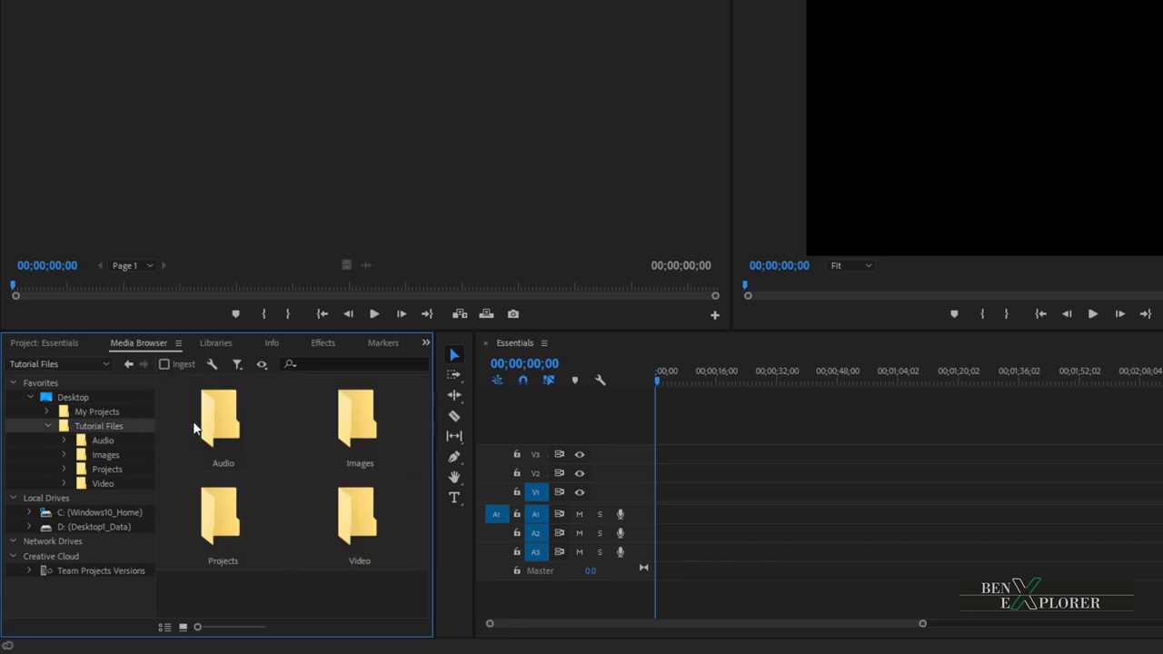
double_click(344, 444)
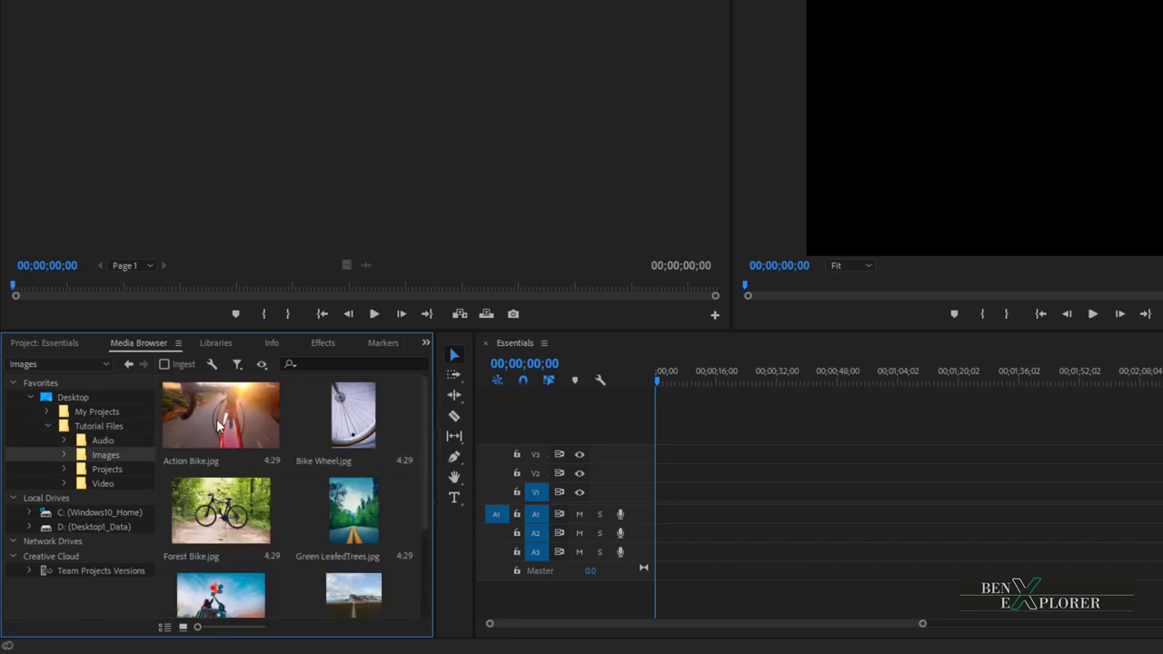
right_click(212, 512)
left_click(255, 540)
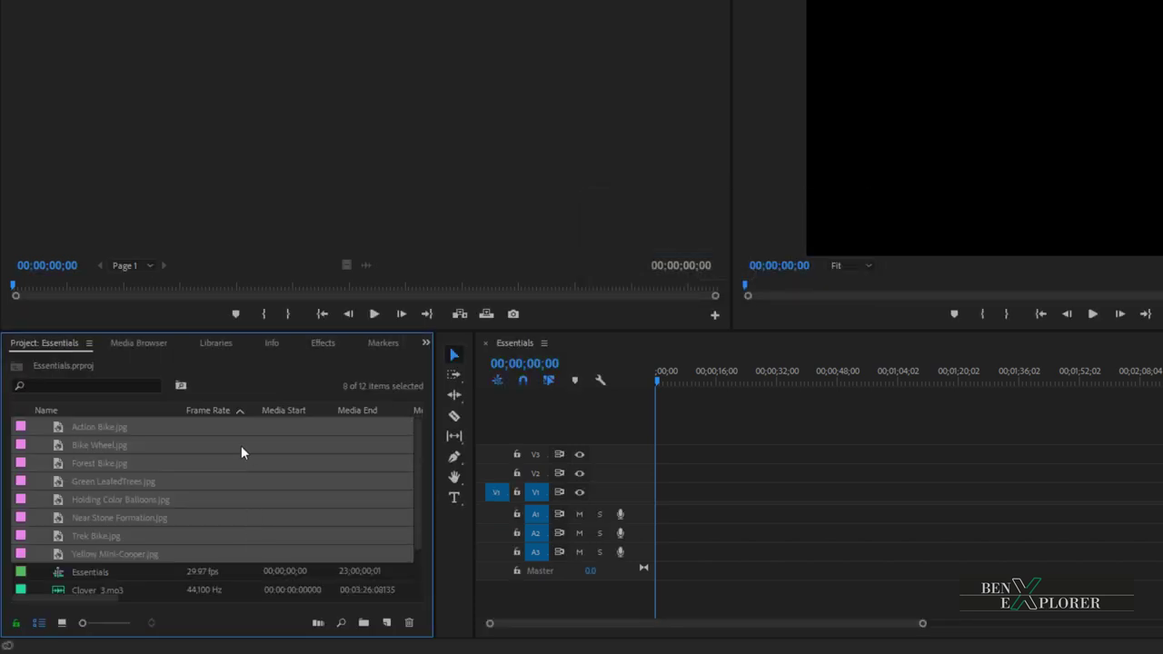
- Import all the mp4 clips from the Tutorial Files Video folder into the project
left_click(150, 344)
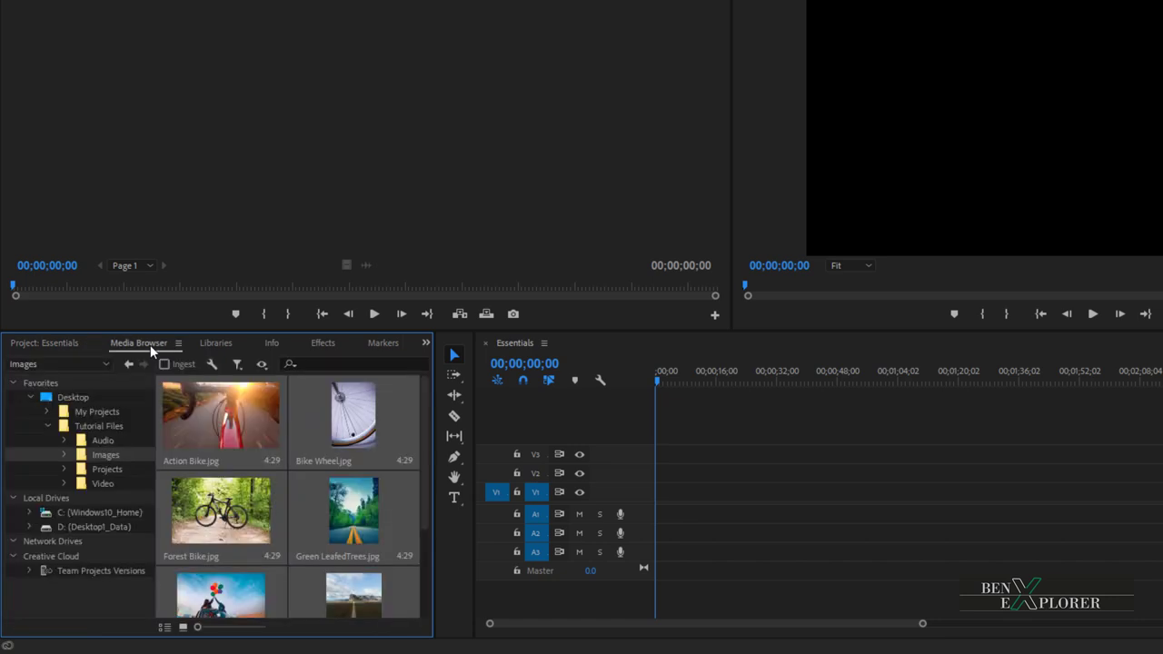
left_click(102, 484)
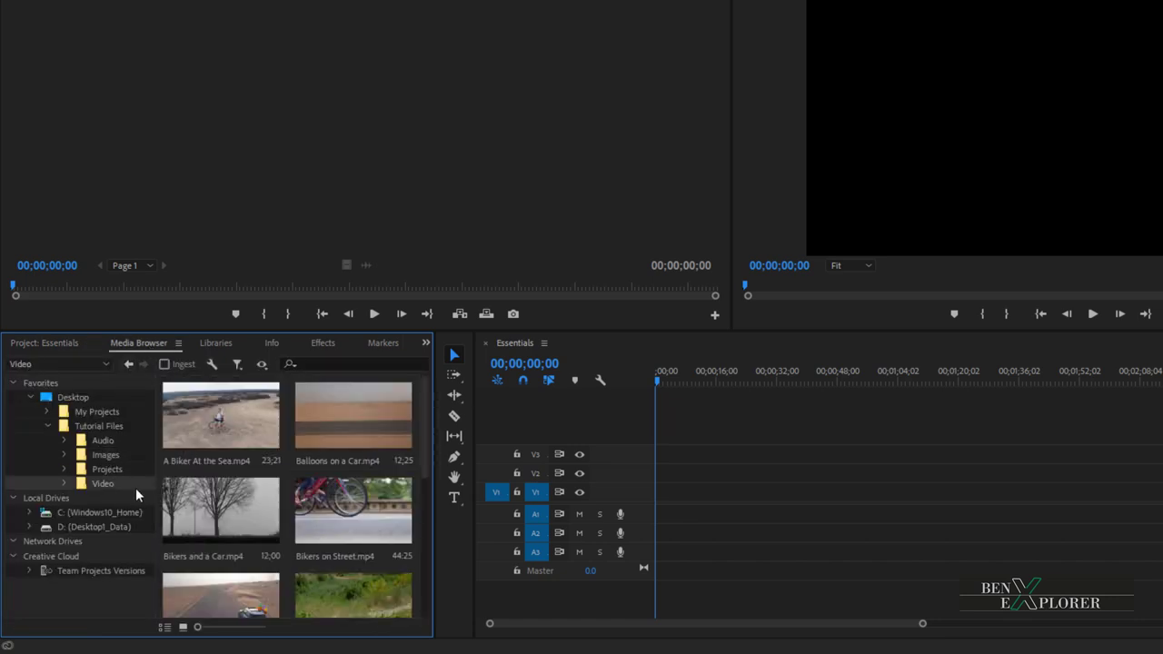
right_click(216, 508)
left_click(233, 521)
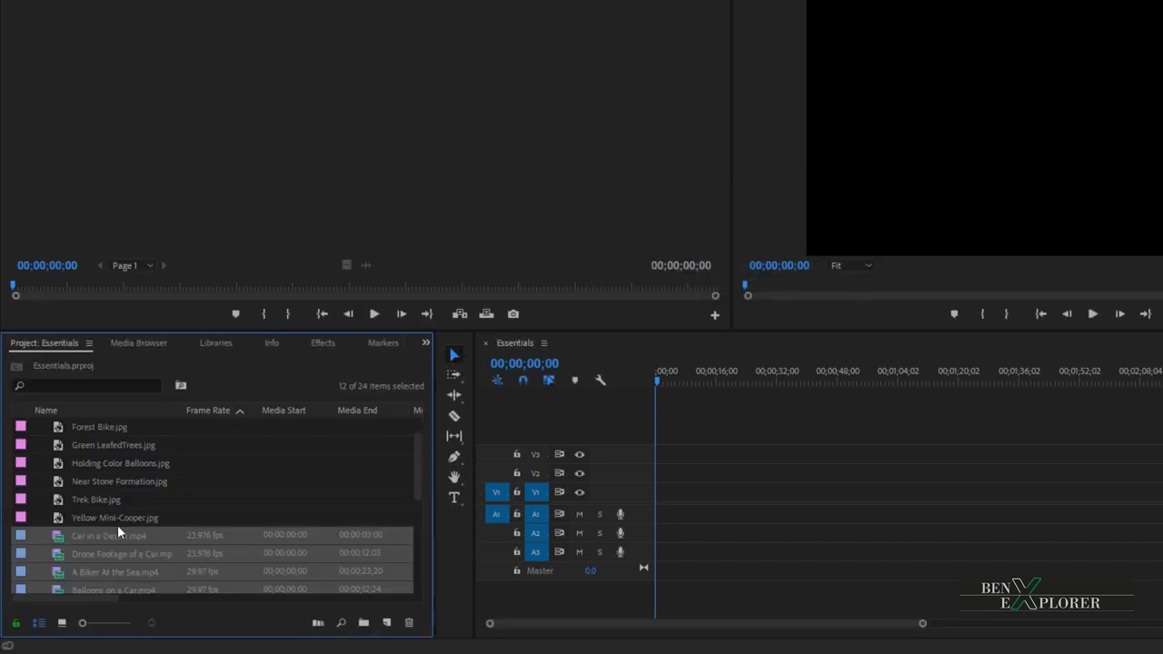
scroll(89, 479, "down", 3)
left_click(96, 485)
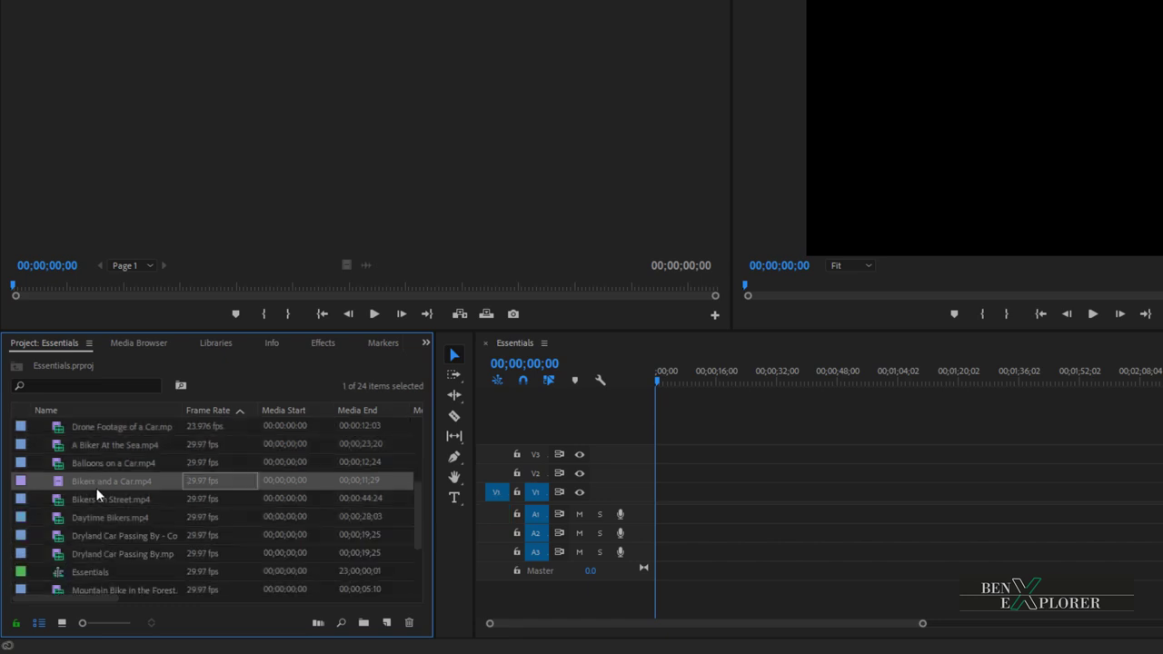
scroll(97, 494, "down", 4)
scroll(109, 503, "up", 4)
scroll(112, 512, "up", 4)
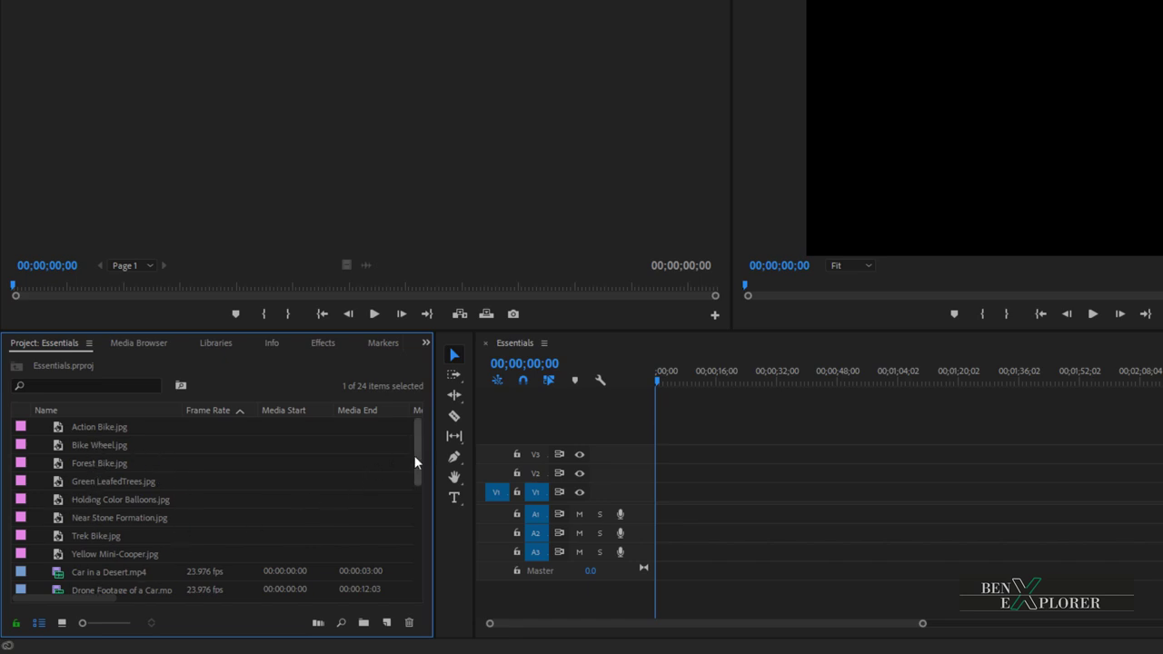
mouse_move(415, 463)
left_mouse_down()
mouse_move(424, 574)
mouse_move(423, 505)
mouse_move(405, 471)
left_mouse_up()
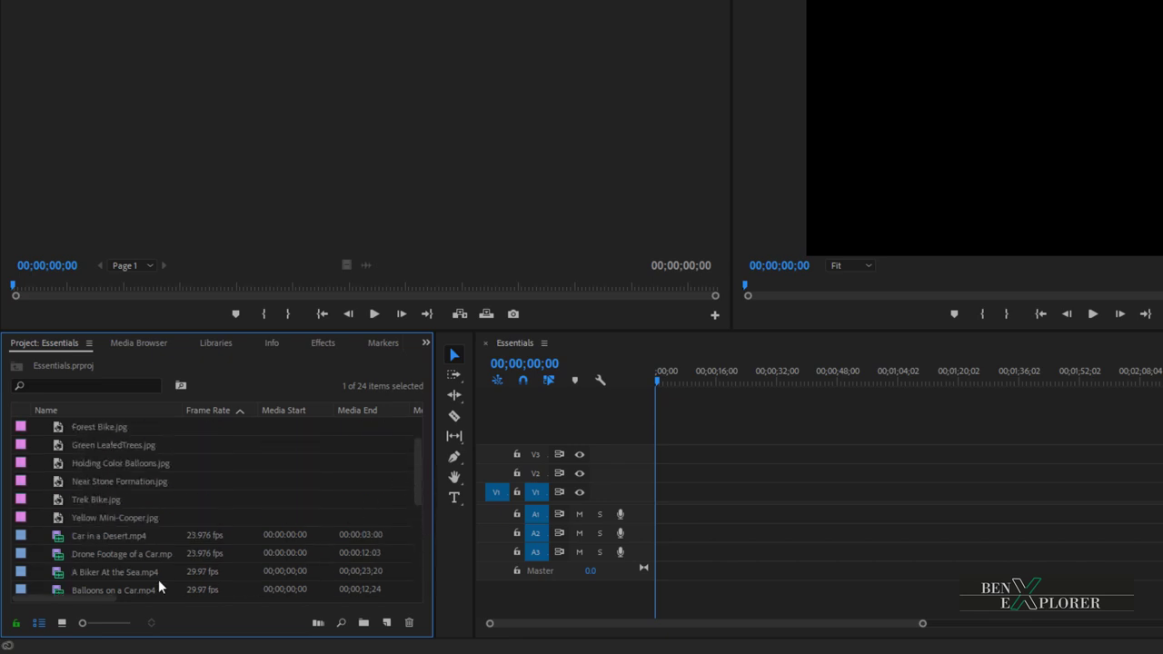
left_click_drag(92, 596, 73, 630)
left_click(62, 623)
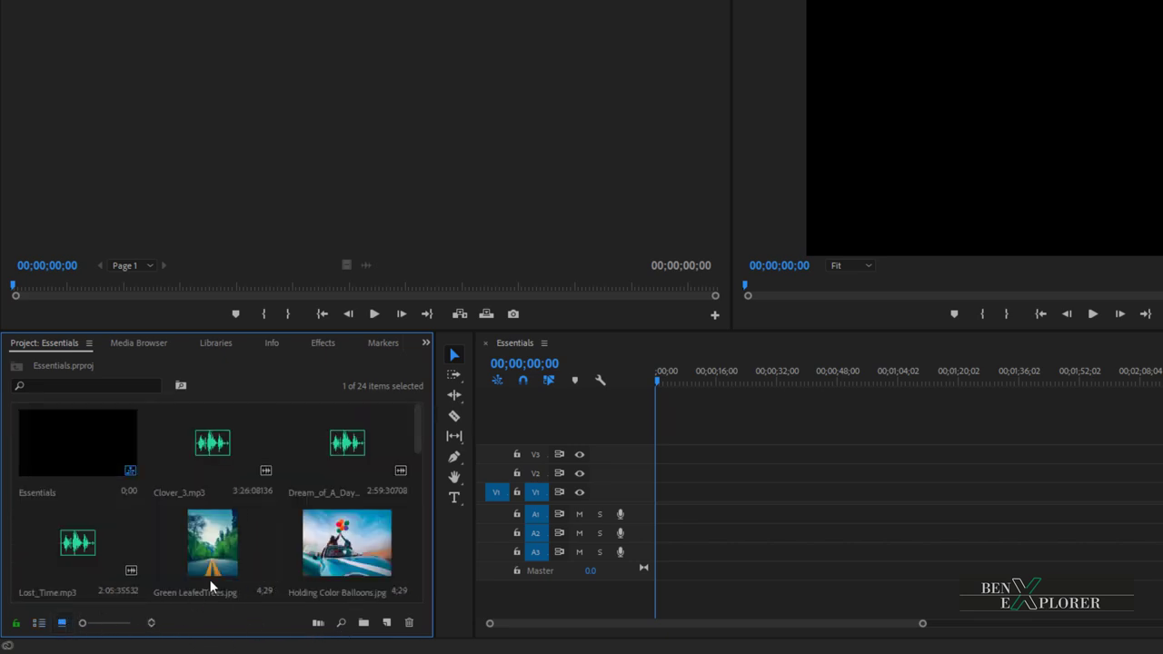
left_click_drag(419, 434, 437, 588)
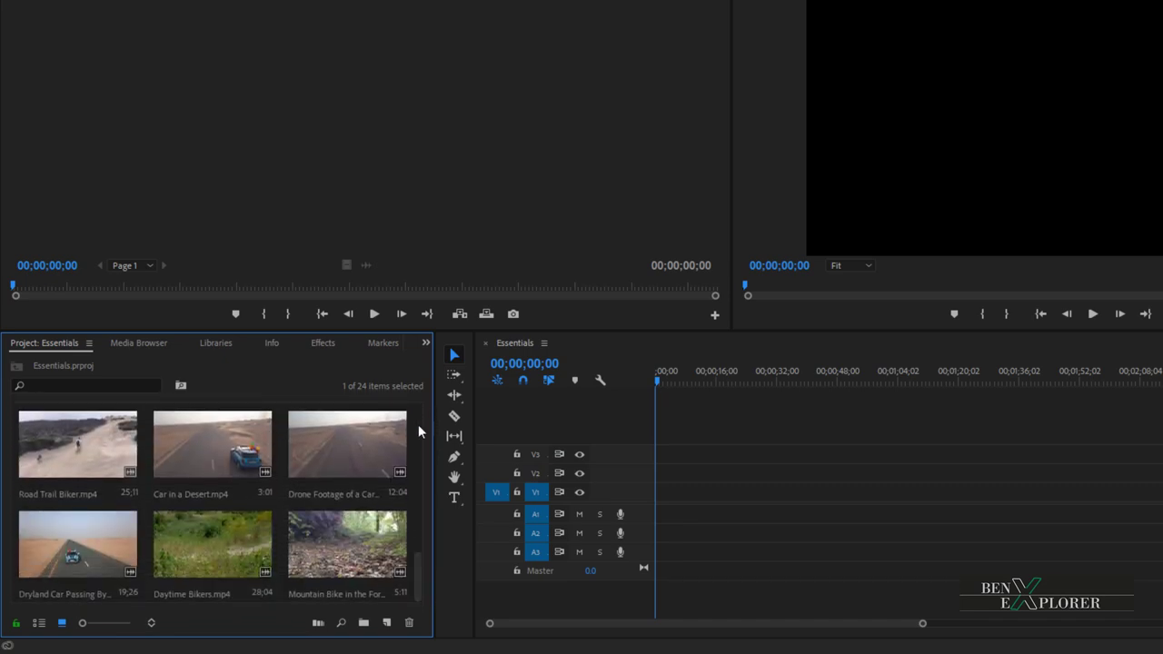
left_click(40, 623)
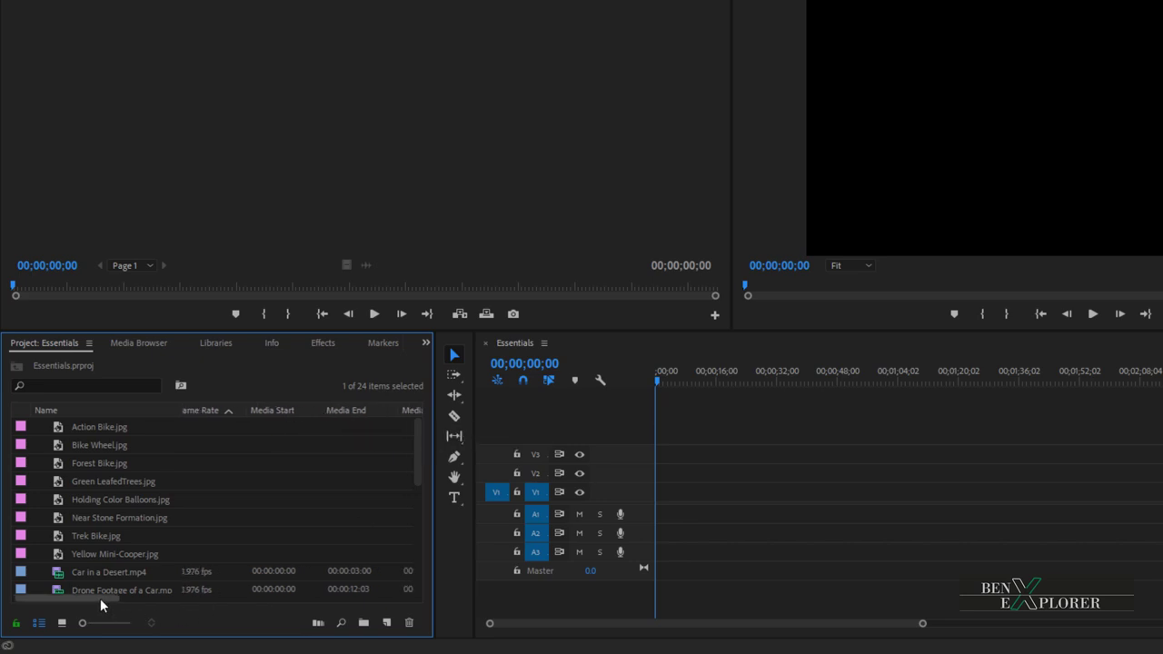
left_click_drag(100, 598, 75, 605)
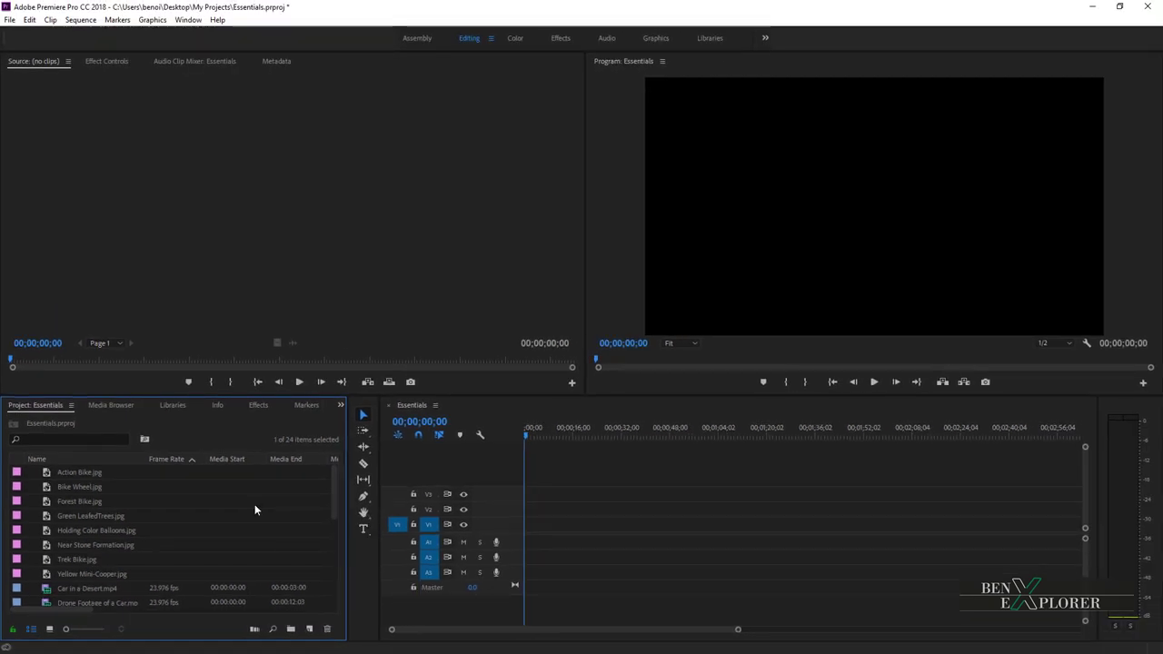
- Maximize the Project panel with the grave accent (`) key to reveal all metadata columns
key("grave")
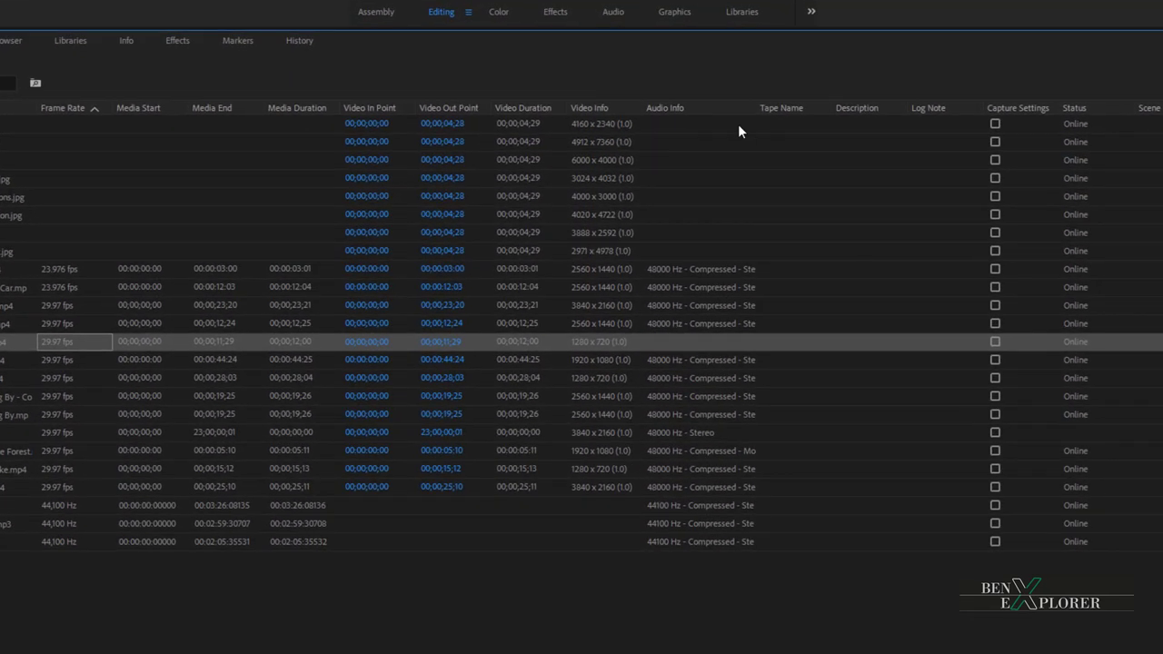
- Open Metadata Display from the column header and expand Premiere Pro Project Metadata
right_click(714, 111)
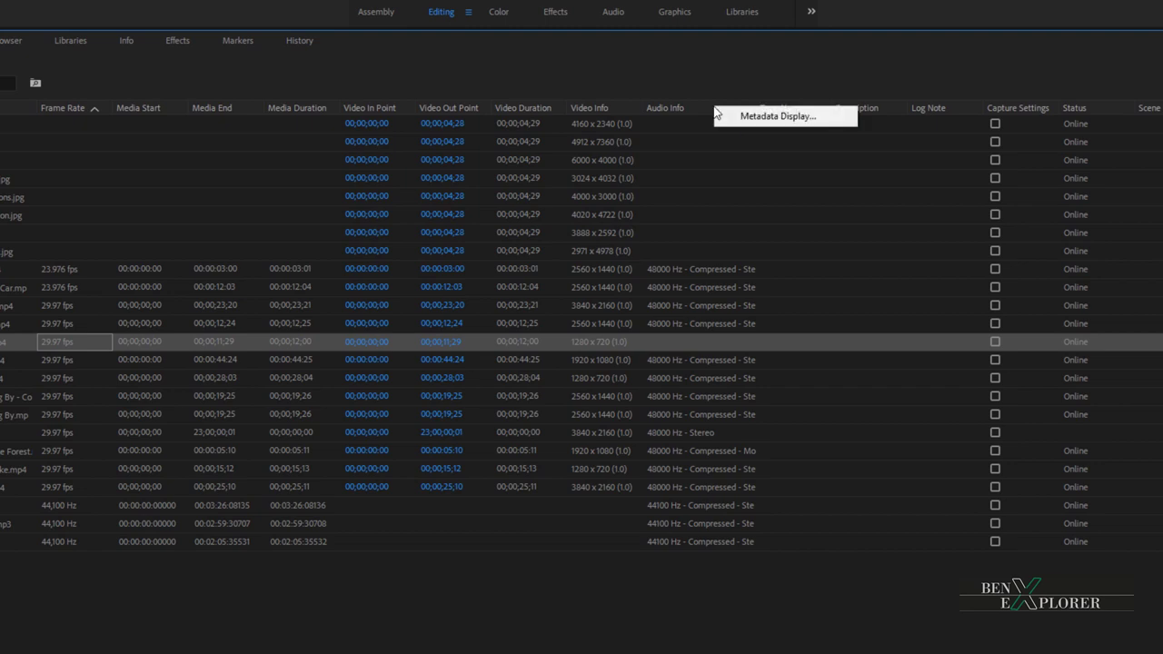
left_click(749, 117)
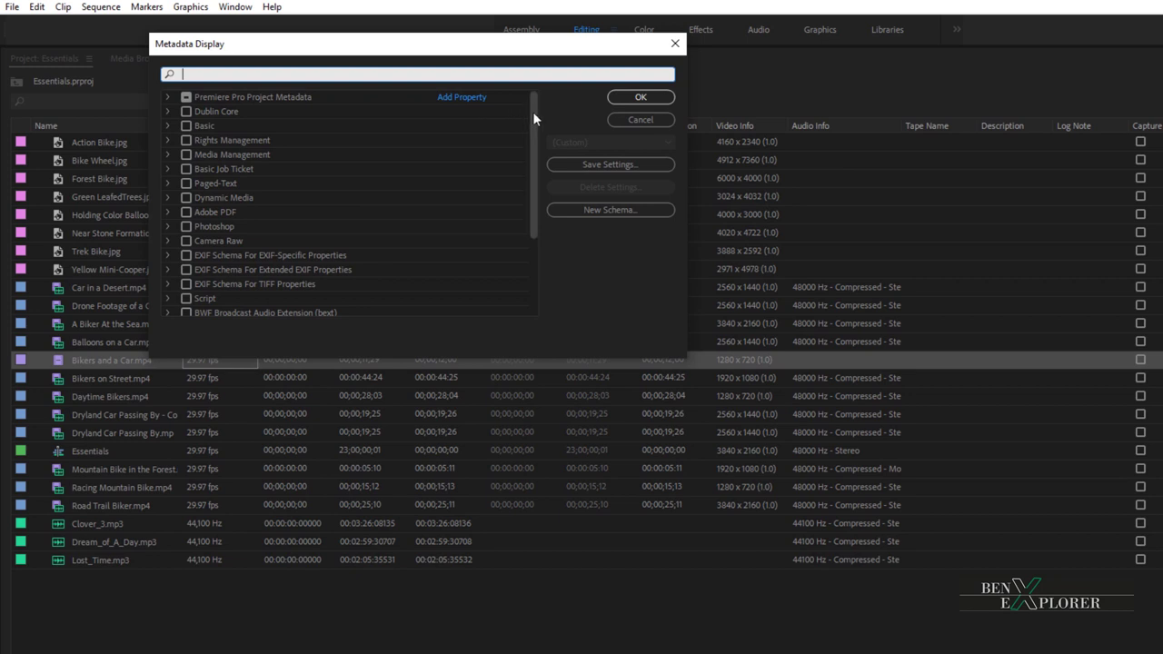
left_click_drag(532, 111, 560, 237)
left_click_drag(542, 188, 533, 97)
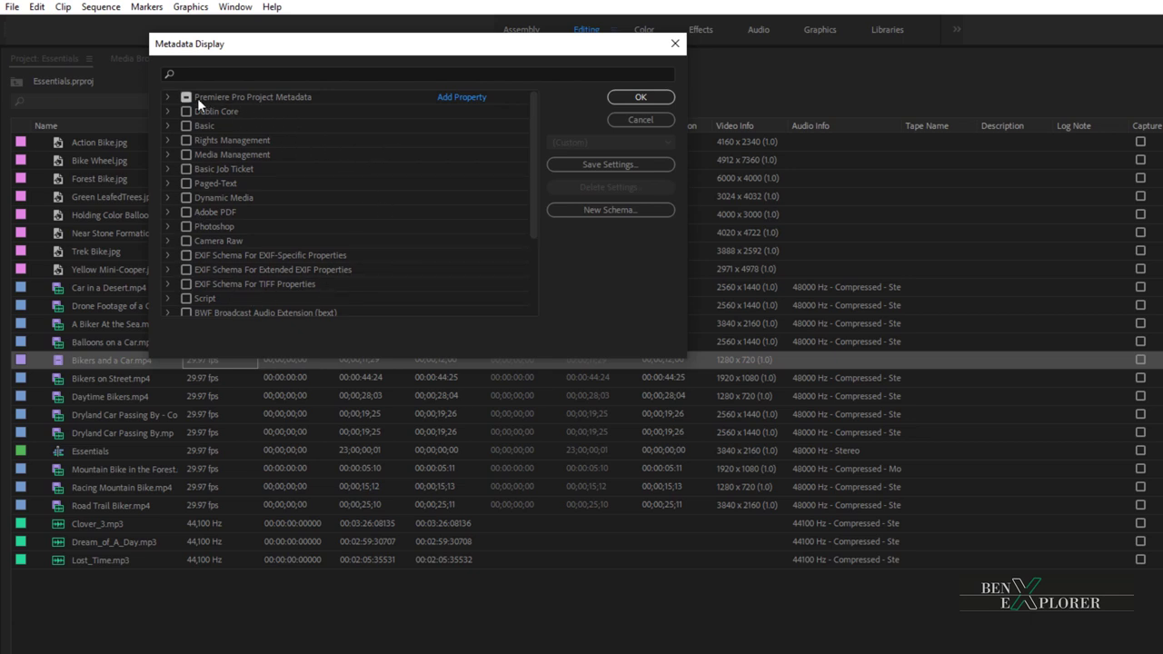
left_click(167, 97)
scroll(318, 252, "down", 3)
scroll(317, 247, "down", 2)
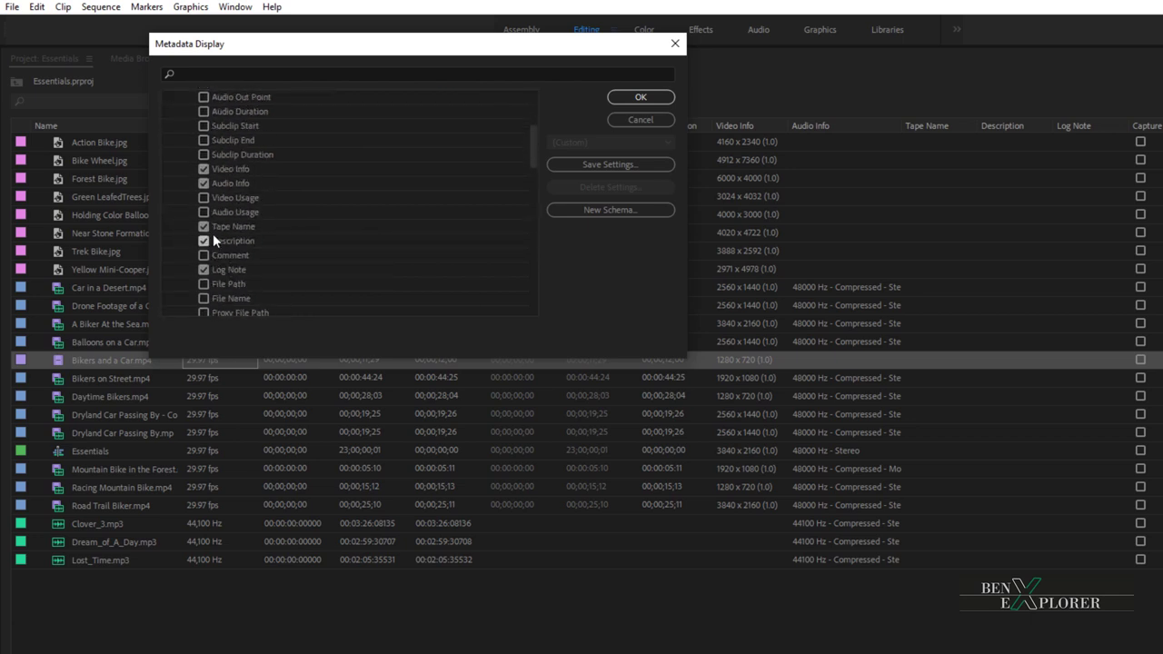
- Uncheck Description, Log Note, Capture Settings, Status and Shot, and apply the change
left_click(207, 237)
left_click(243, 270)
scroll(244, 272, "down", 3)
left_click(203, 211)
left_click(204, 227)
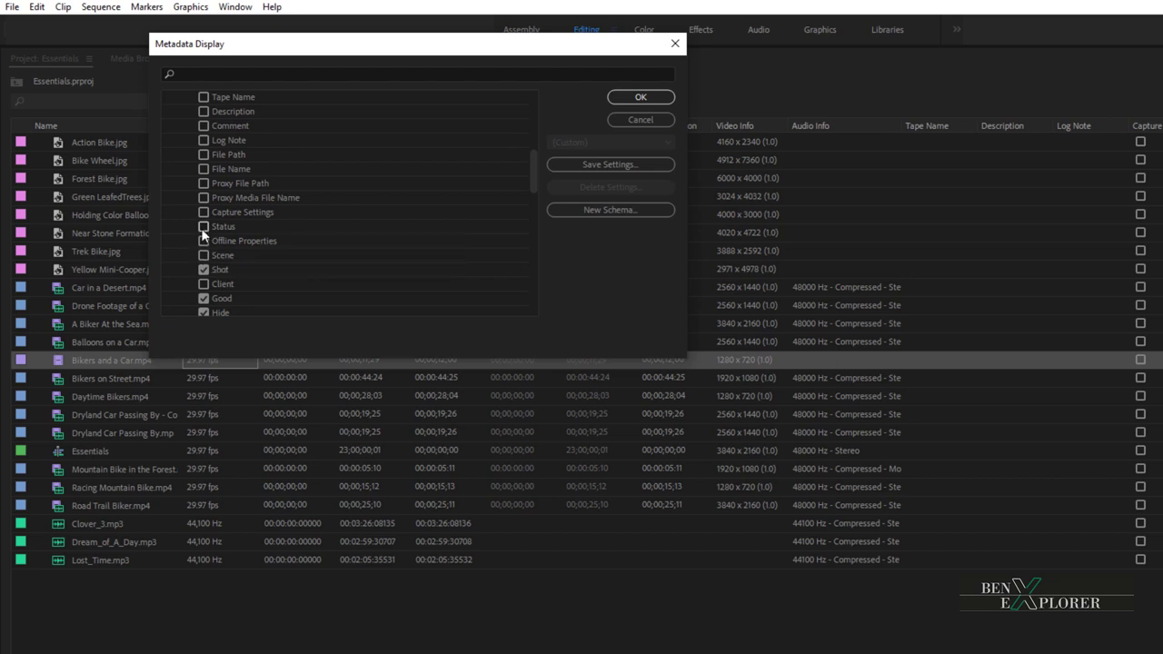
left_click(204, 269)
left_click(639, 97)
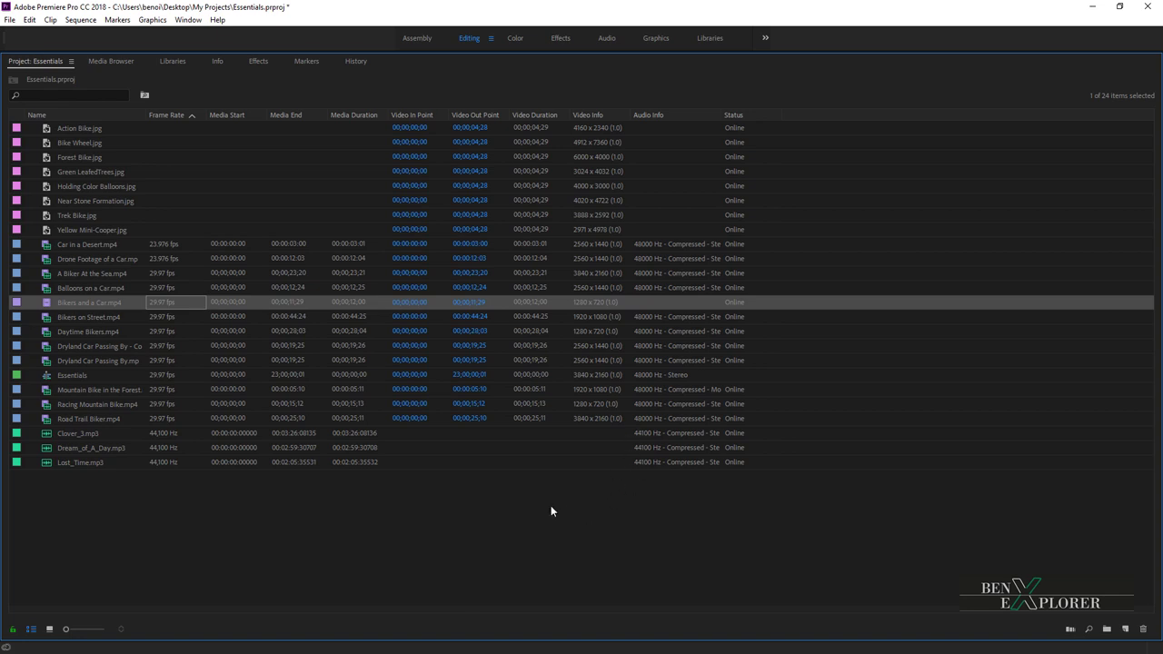
- Enable the Media Type column in Metadata Display by searching for 'media'
right_click(422, 104)
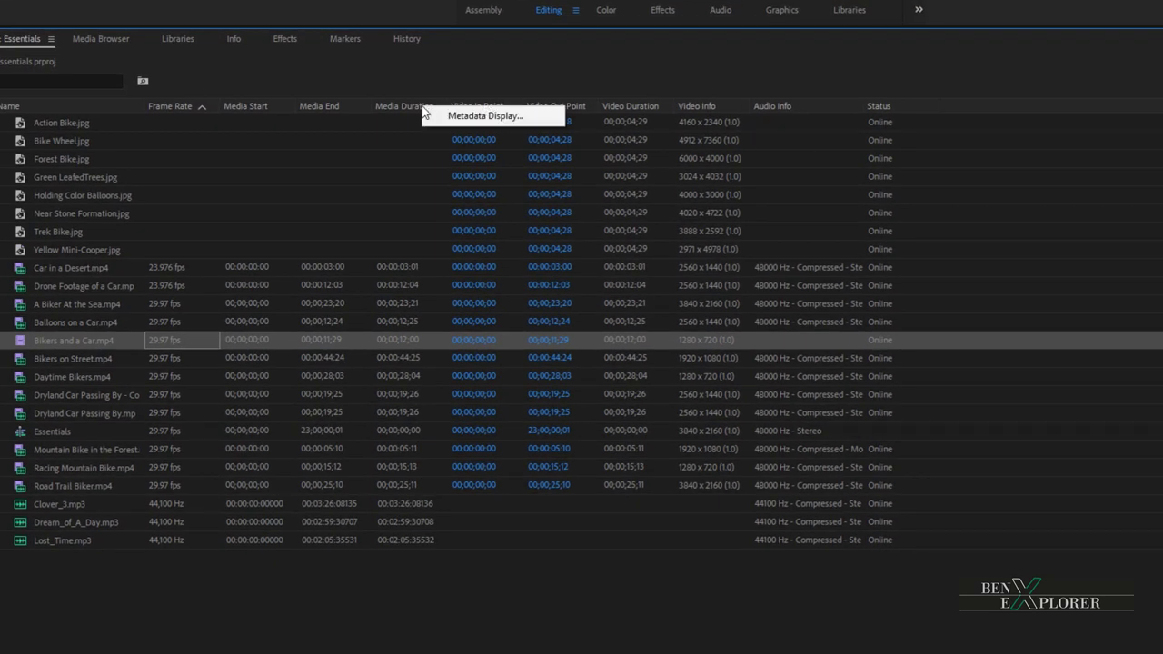
left_click(444, 117)
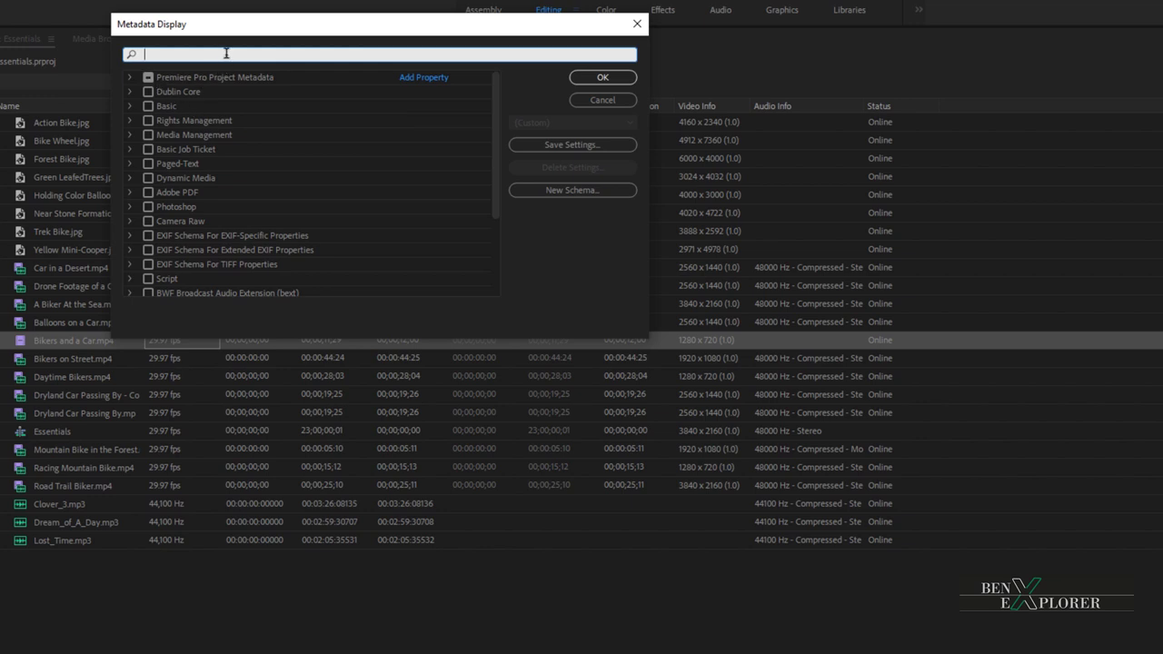
type("media")
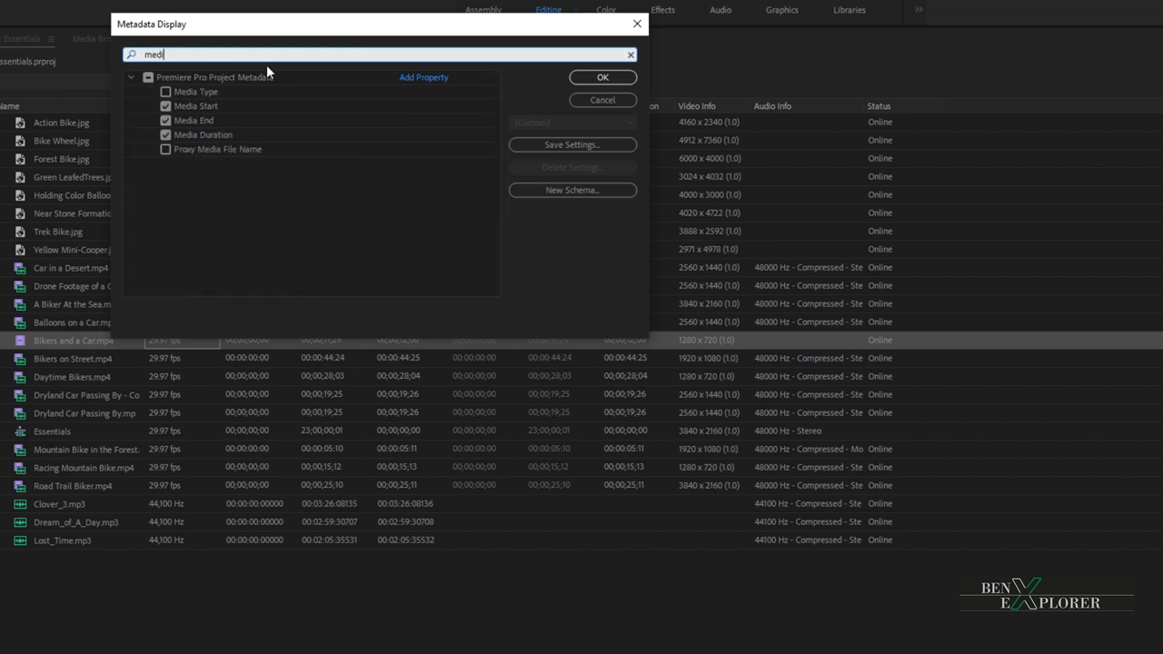
mouse_move(206, 94)
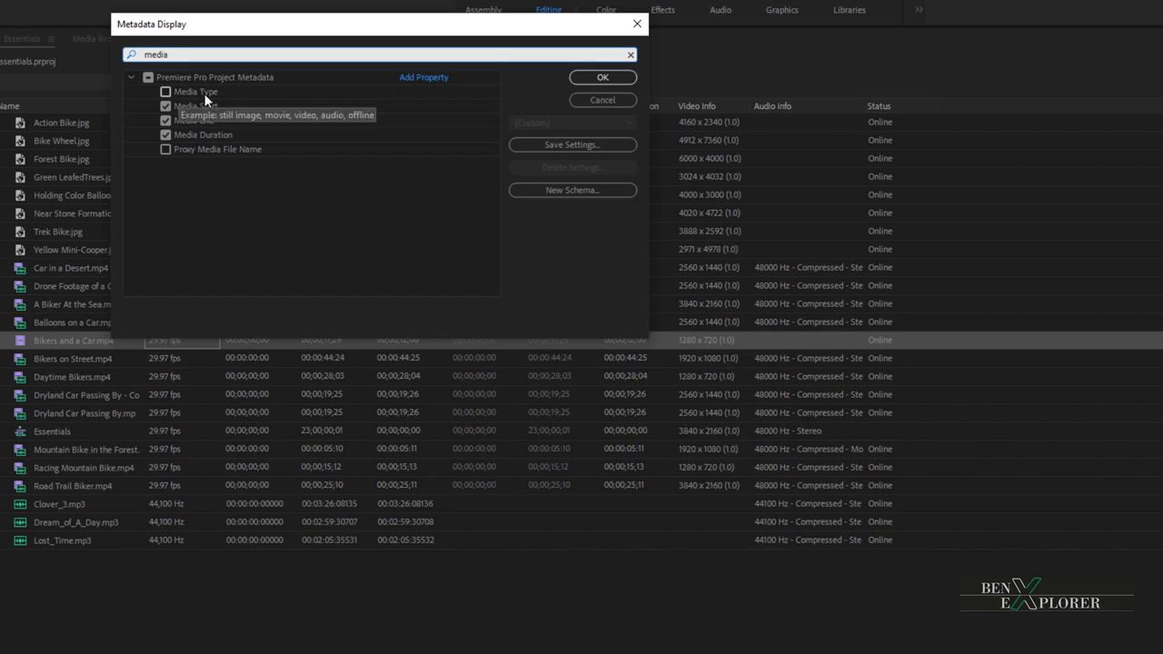
left_click(166, 93)
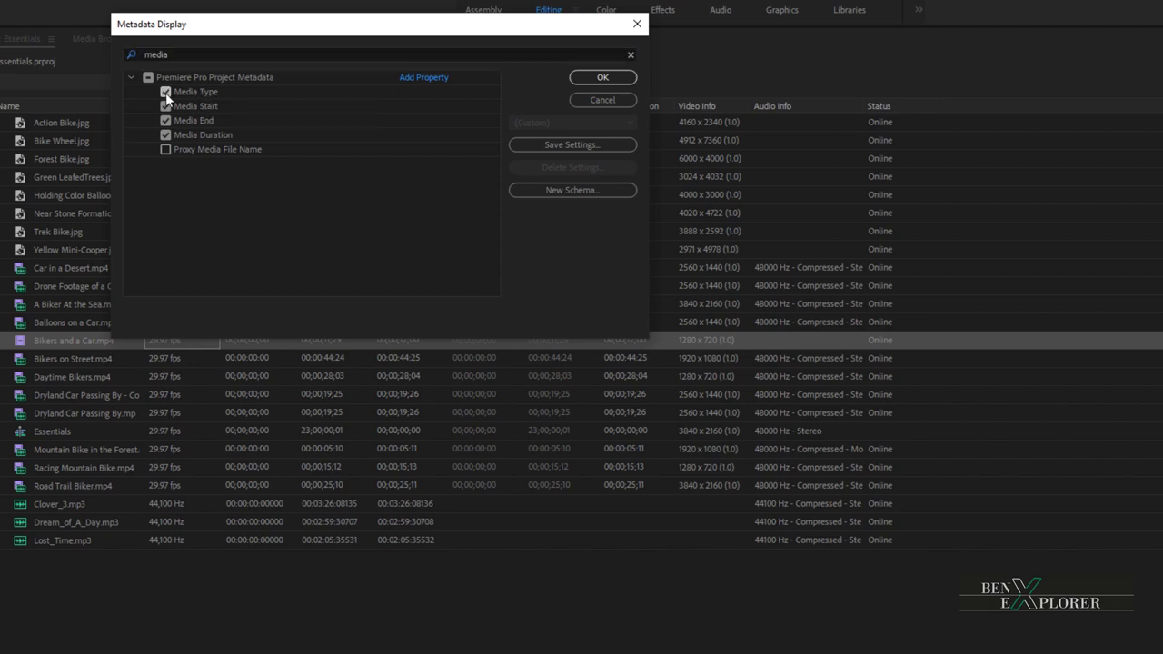
left_click(600, 74)
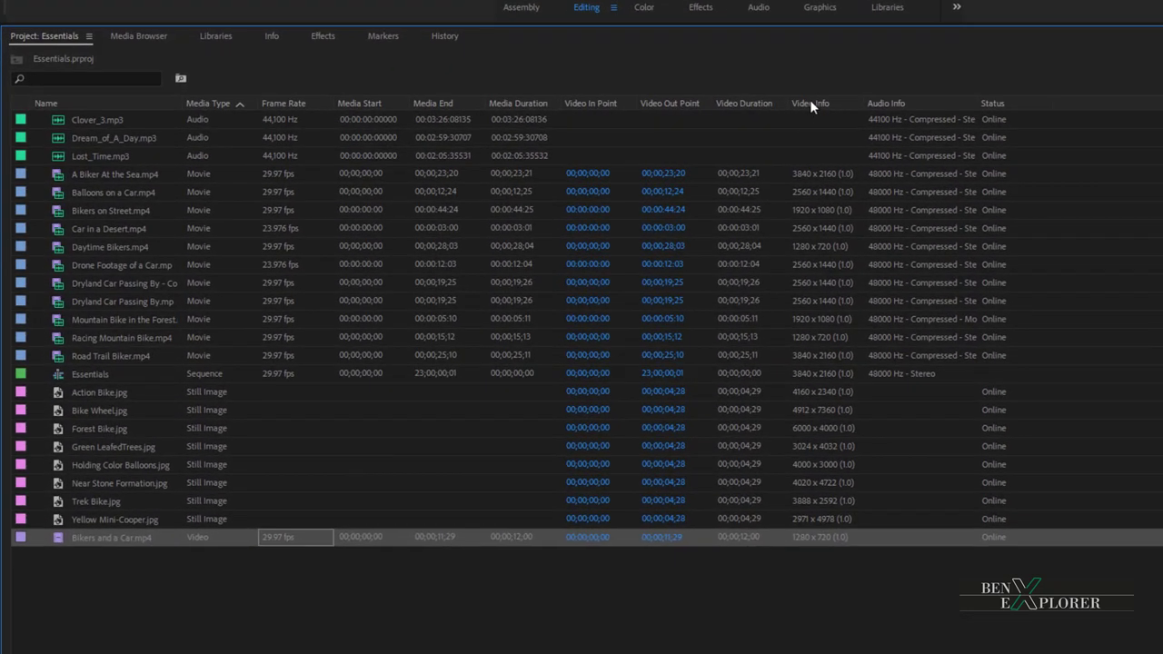
- Drag the Video Info column header to sit between Media Type and Frame Rate
mouse_move(810, 102)
left_mouse_down()
mouse_move(309, 111)
mouse_move(219, 123)
left_mouse_up()
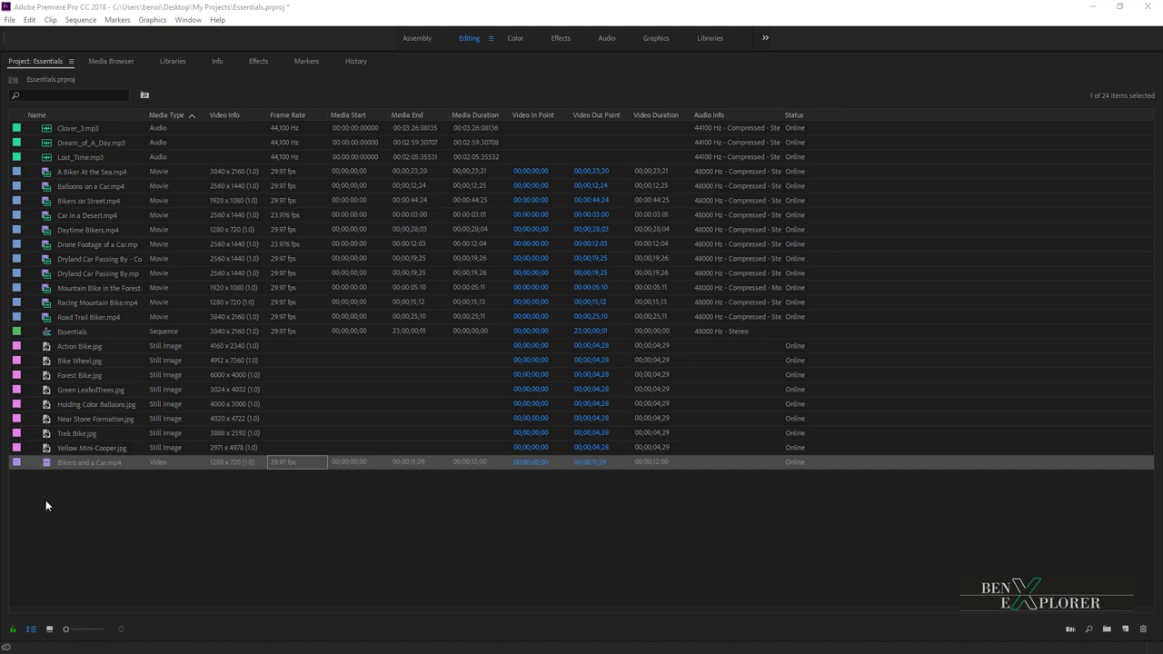
- Review the label colours in Edit > Preferences > Labels, then close without changes
left_click(29, 19)
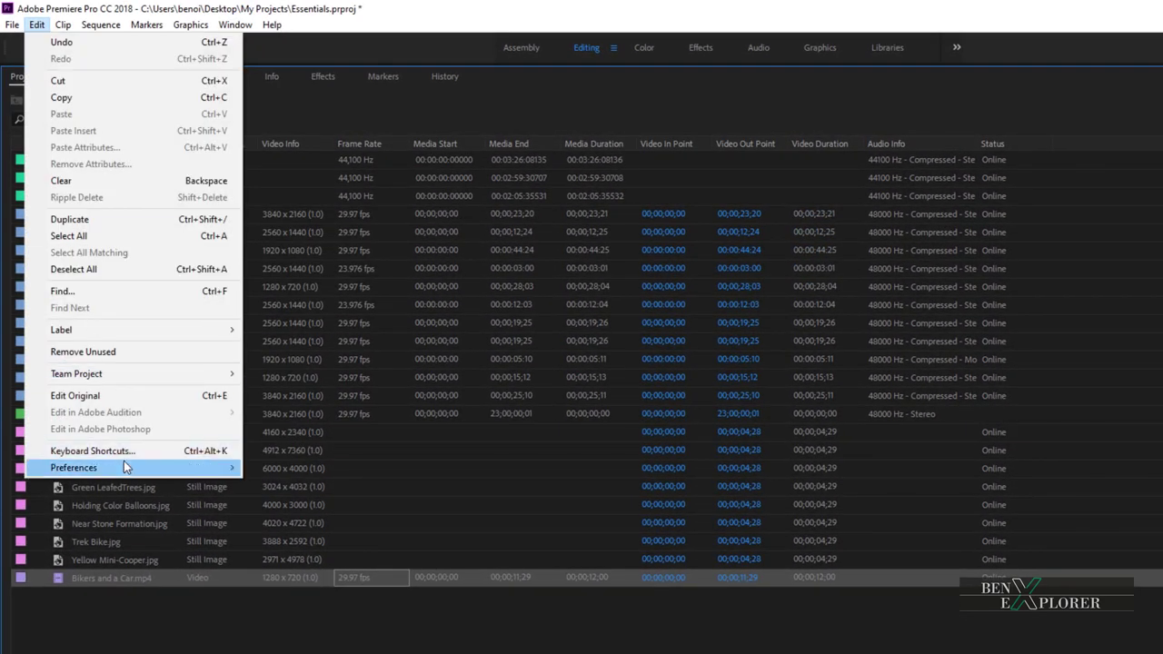
mouse_move(125, 467)
left_click(291, 628)
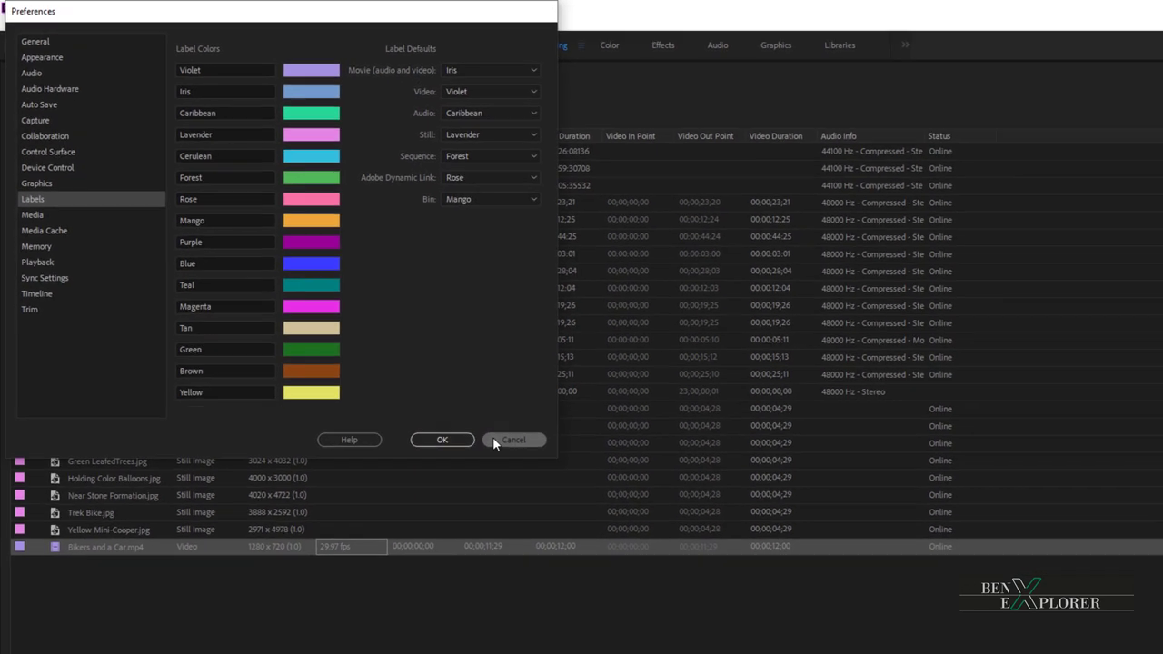
left_click(496, 440)
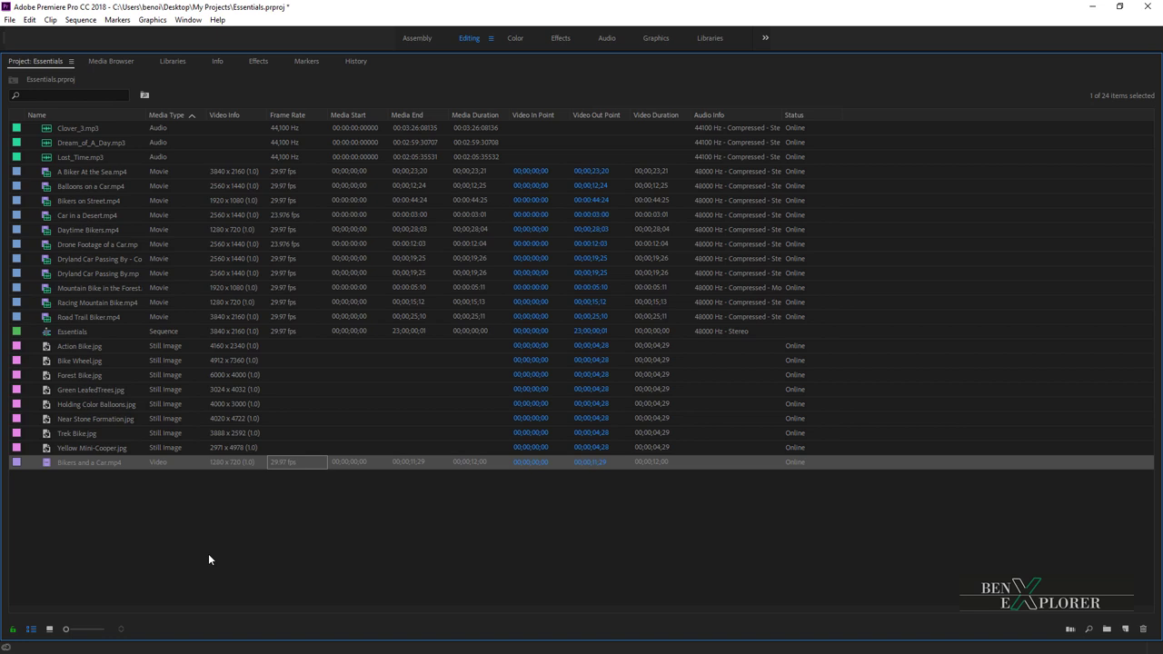
- Sort by Name ascending then reversed, then sort by Media Type descending
left_click(80, 112)
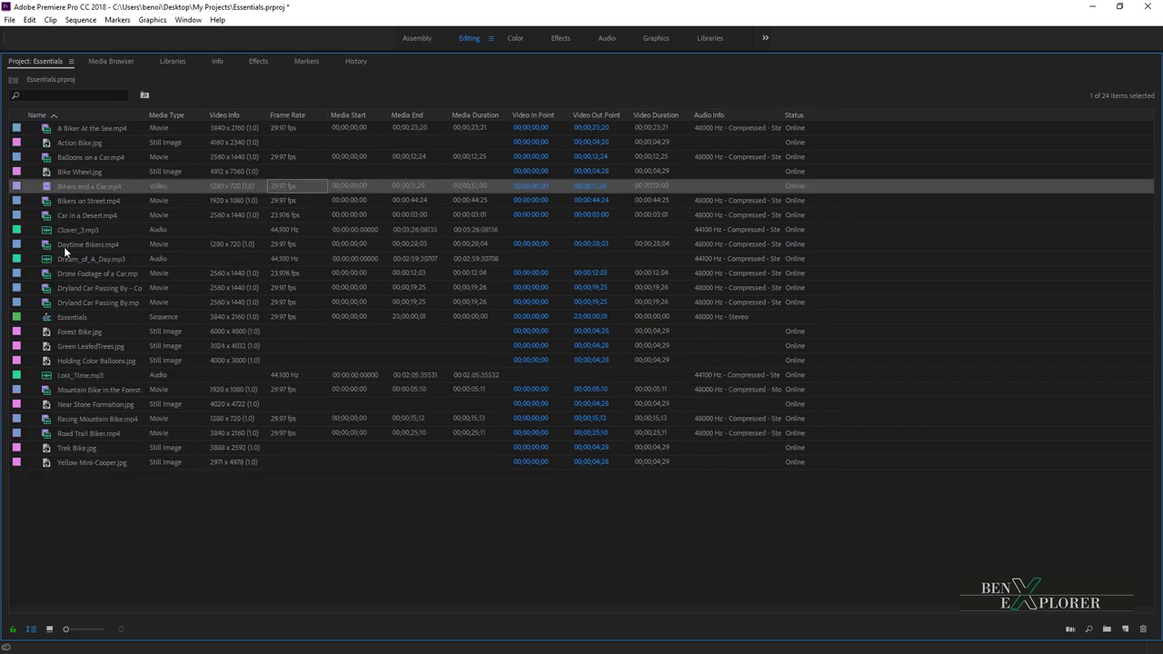
left_click(59, 115)
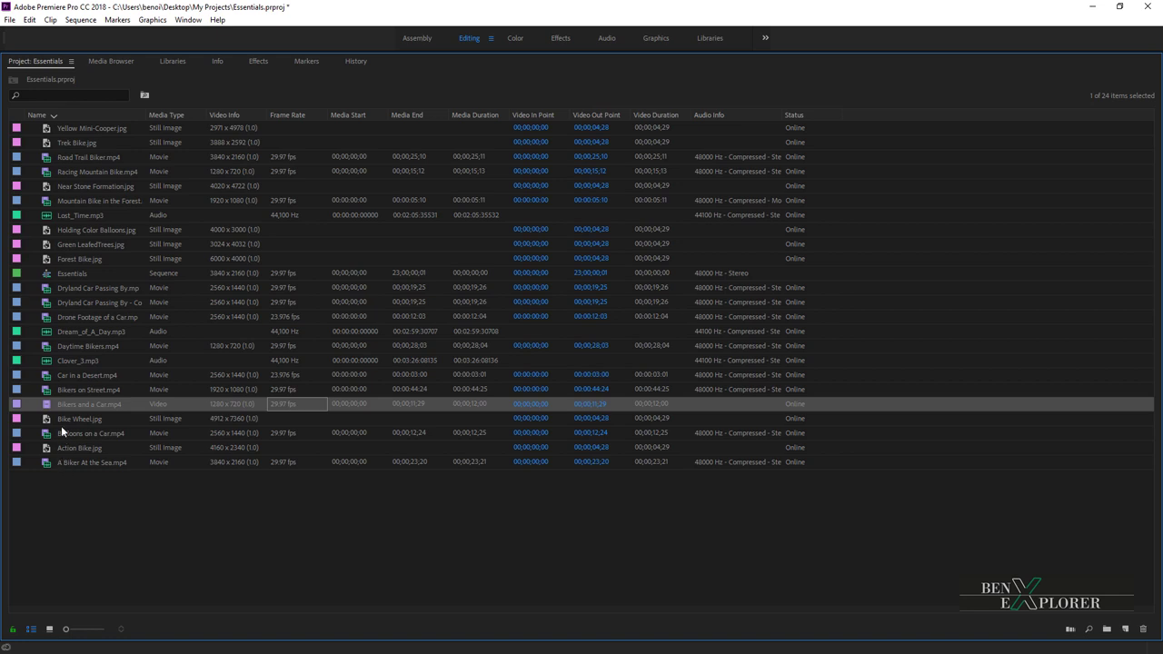
left_click(177, 115)
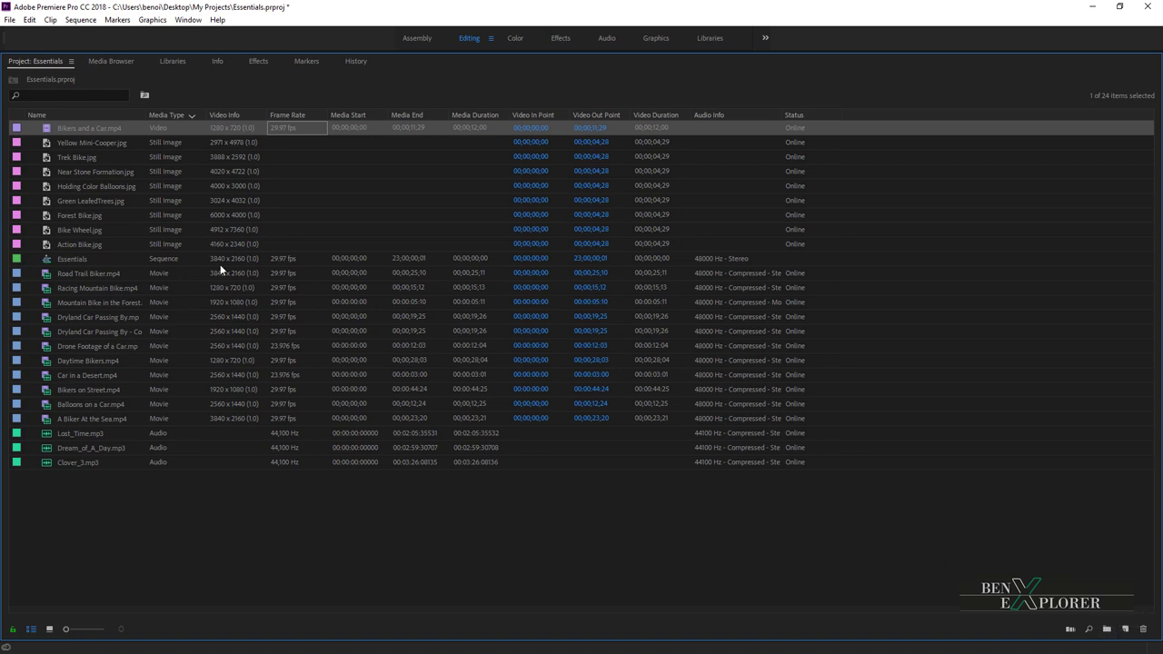
left_click(10, 20)
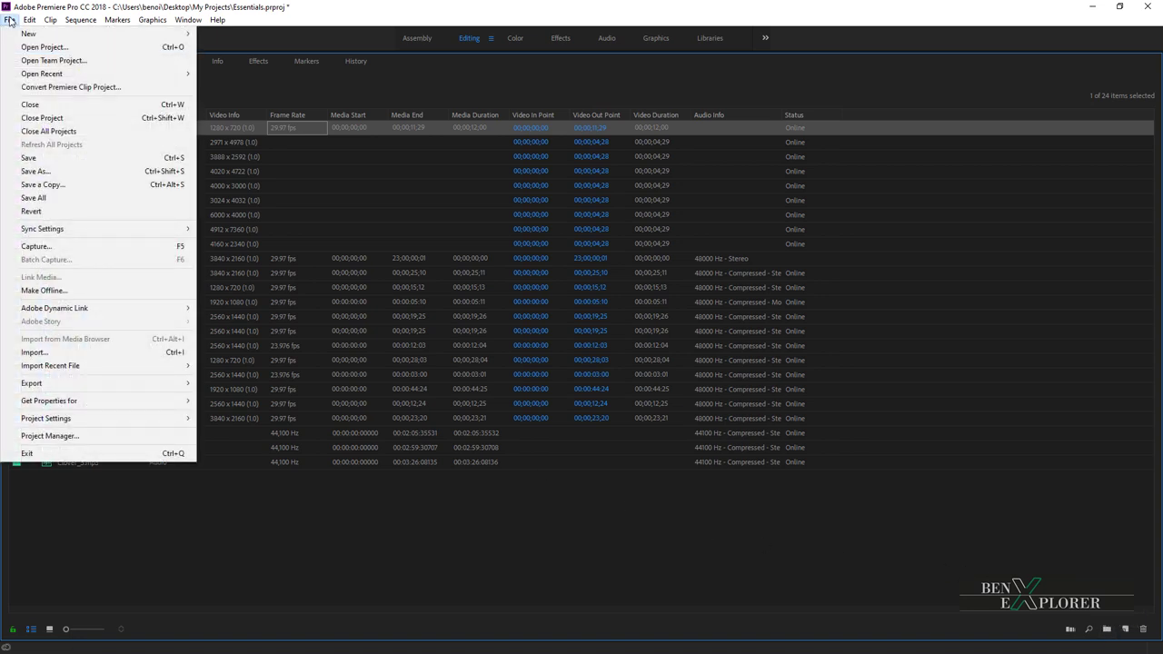
mouse_move(48, 36)
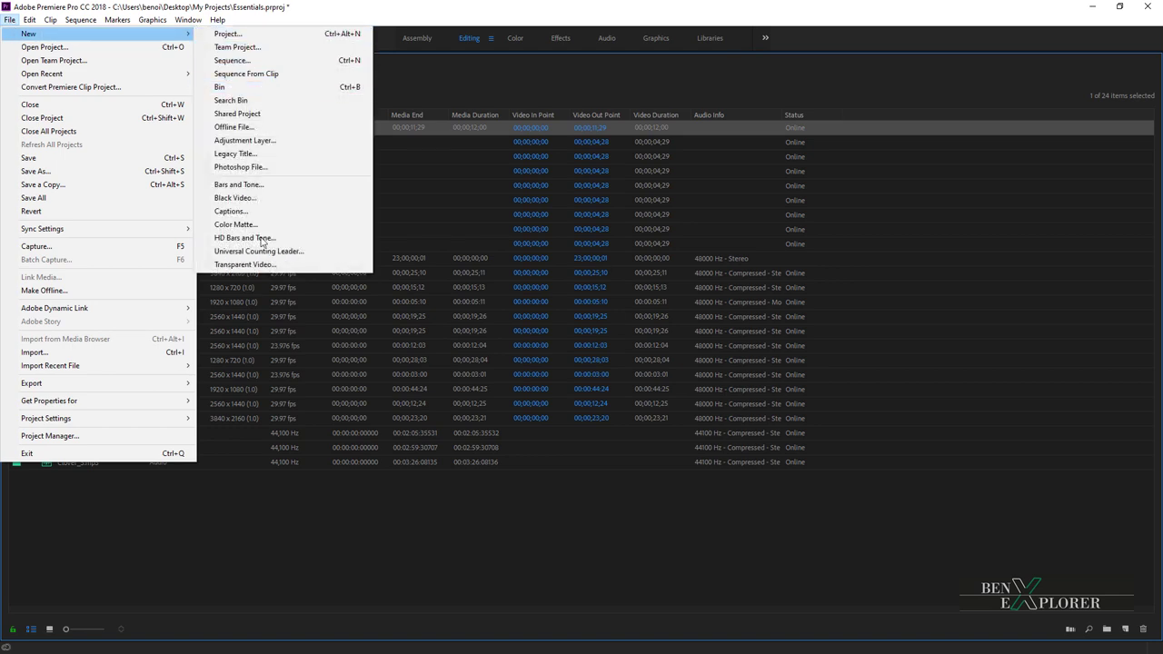
left_click(282, 522)
right_click(281, 523)
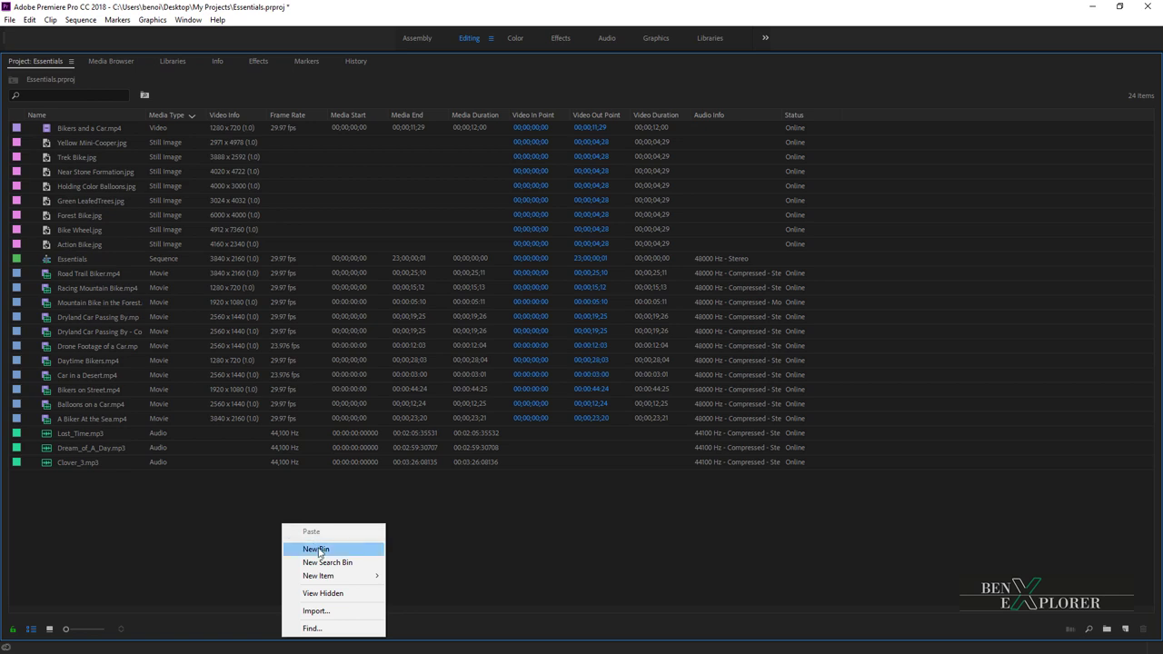
left_click(233, 556)
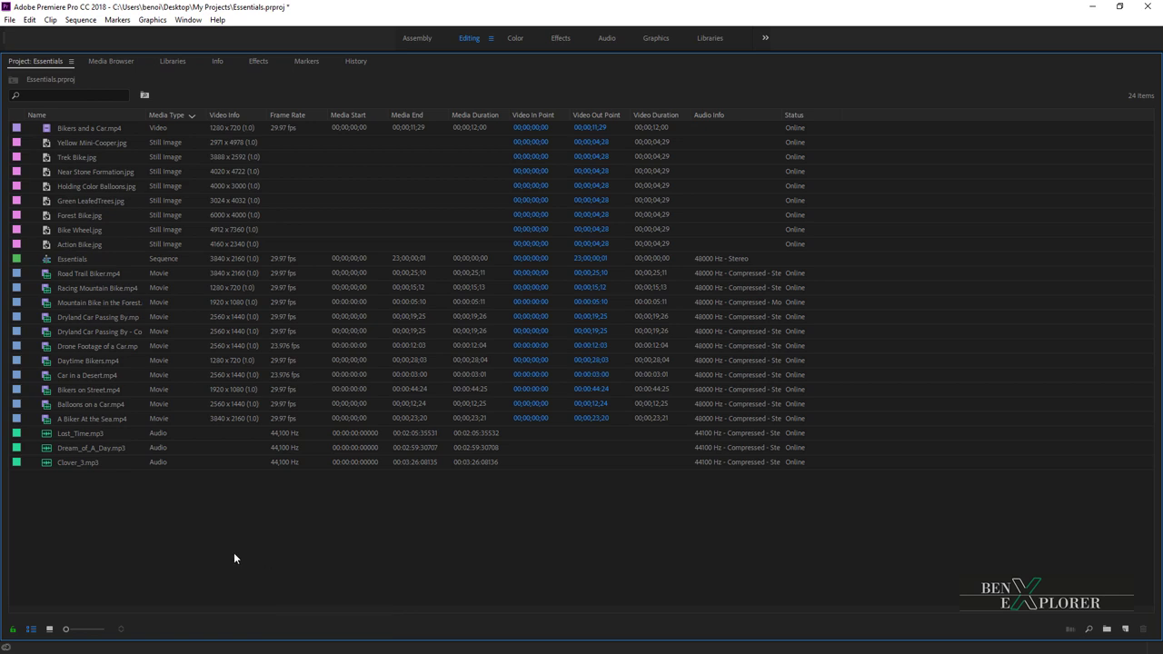
- Create a bin named Video and move the 12 mp4 clips into it
right_click(191, 513)
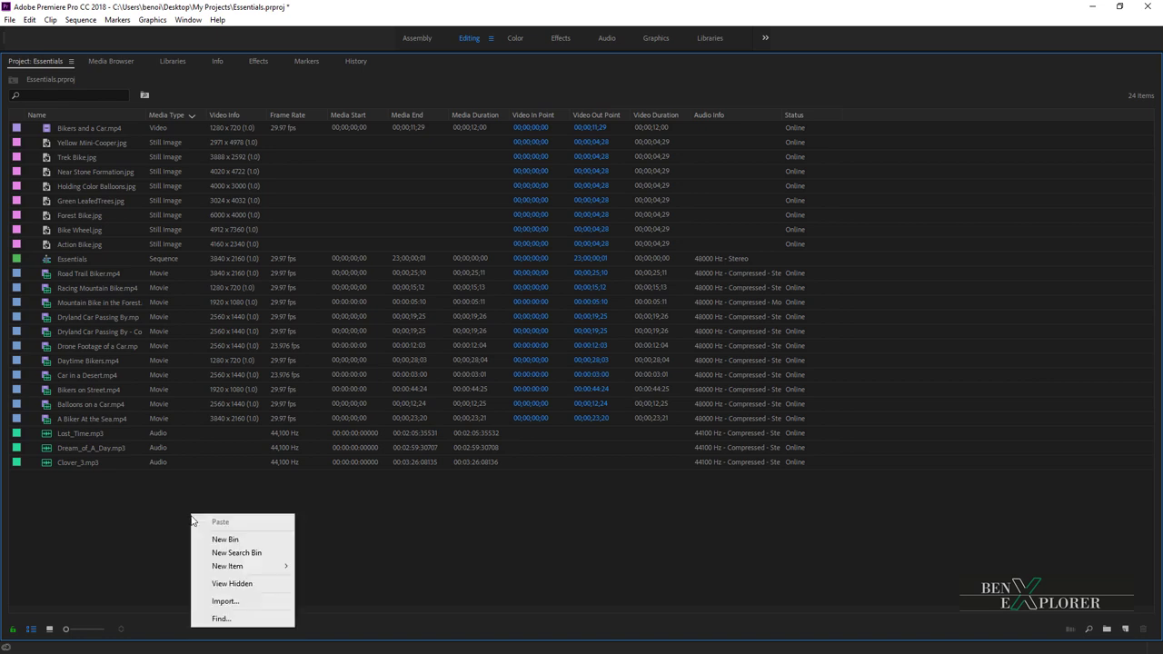
left_click(209, 537)
type("Video")
left_click(122, 417)
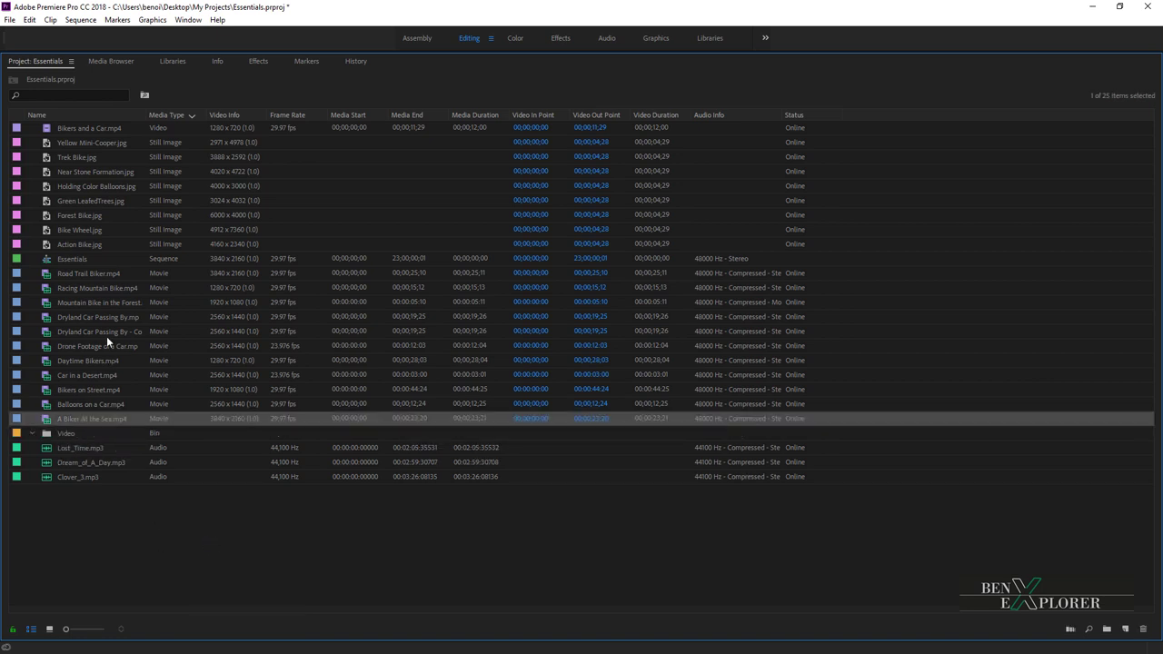
left_click(99, 276, "shift")
left_click(102, 126, "ctrl")
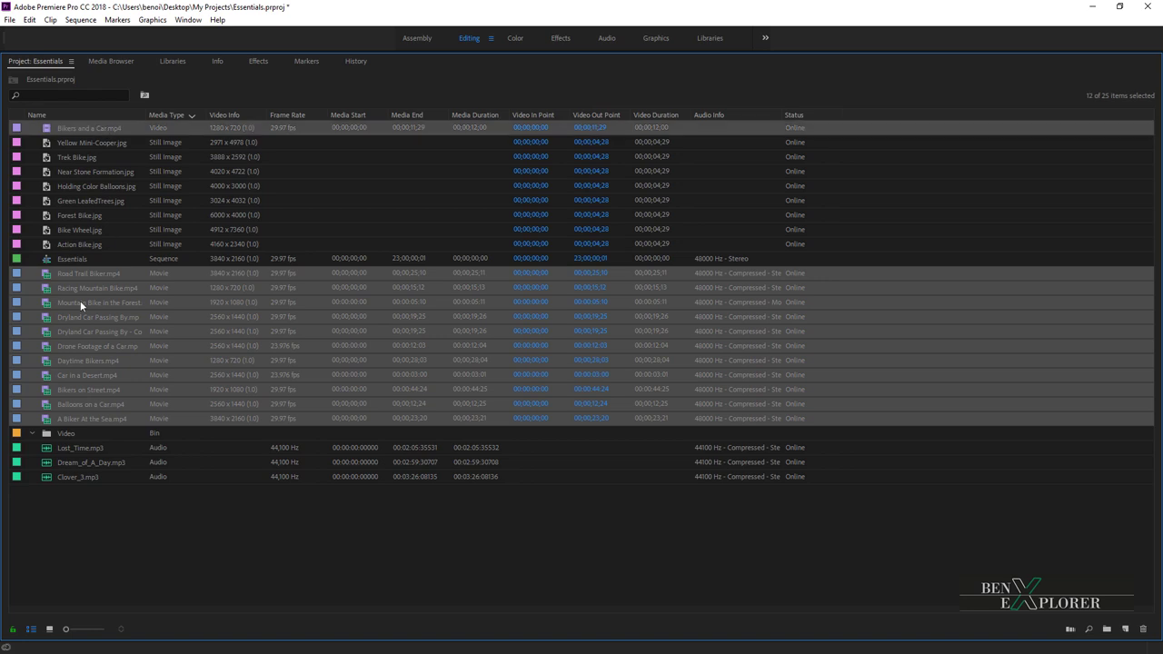
left_click_drag(79, 302, 67, 431)
left_click(35, 258)
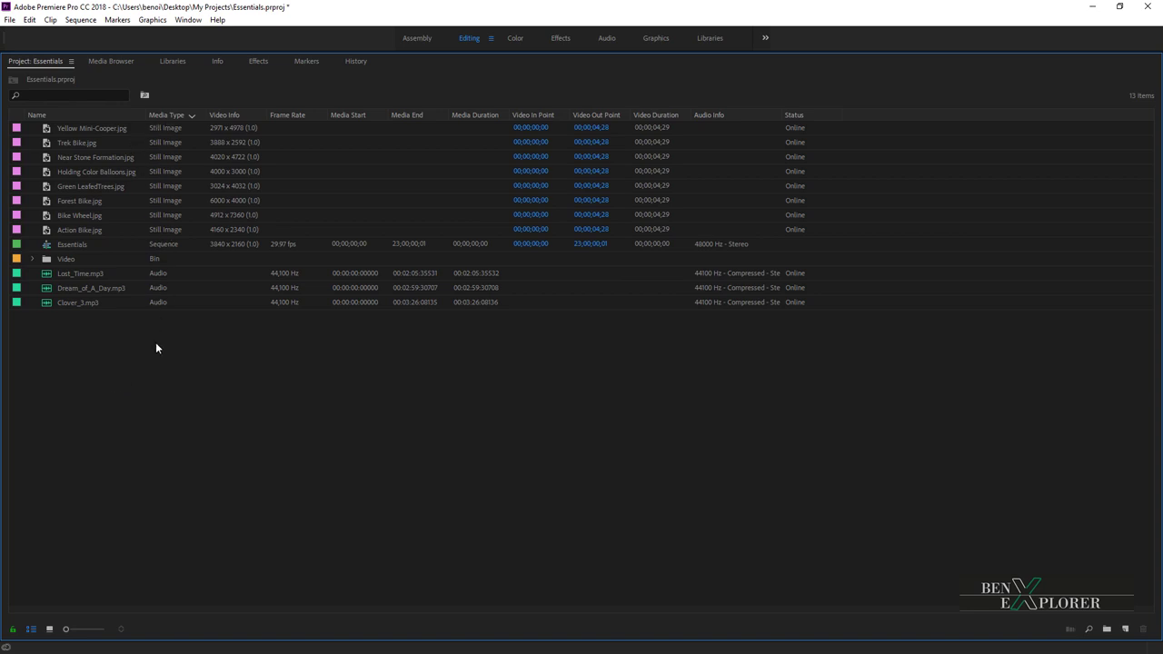
- Create an Images bin and move the eight jpg images into it
key("ctrl+b")
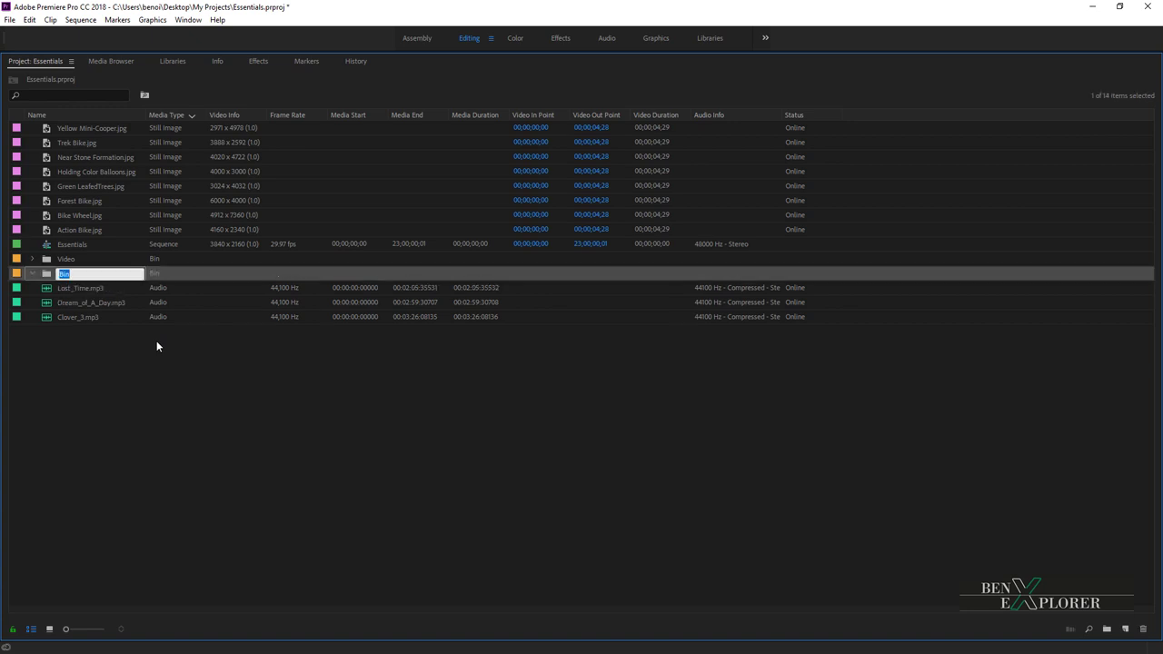
type("Images")
left_click(189, 406)
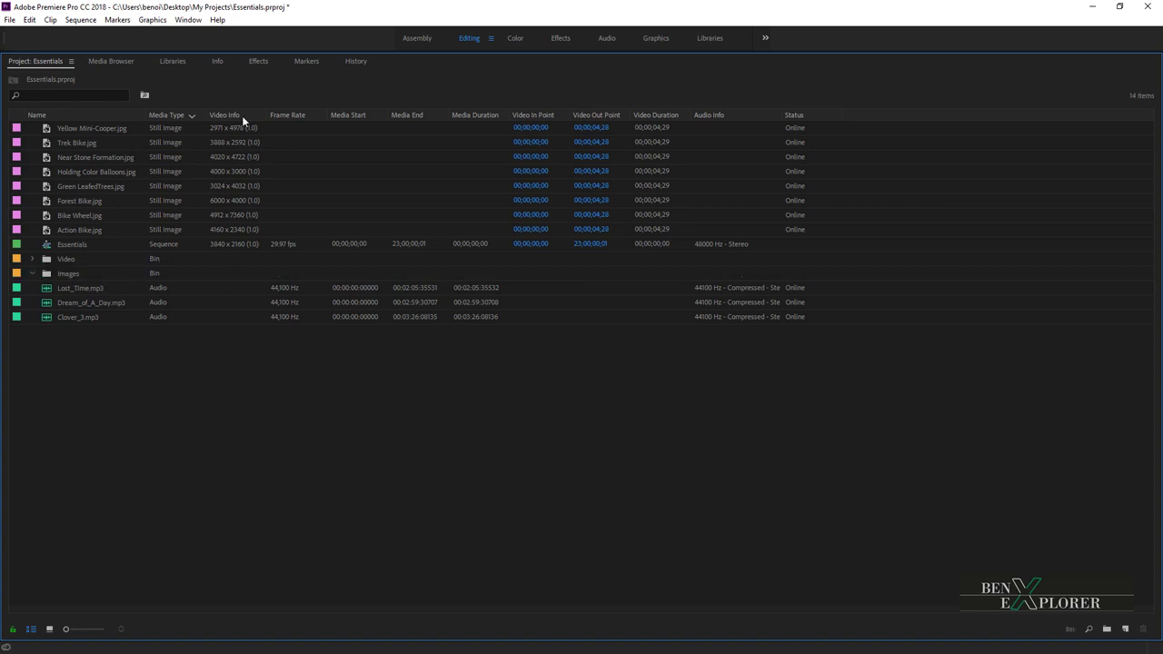
left_click(156, 127)
left_click(164, 229, "shift")
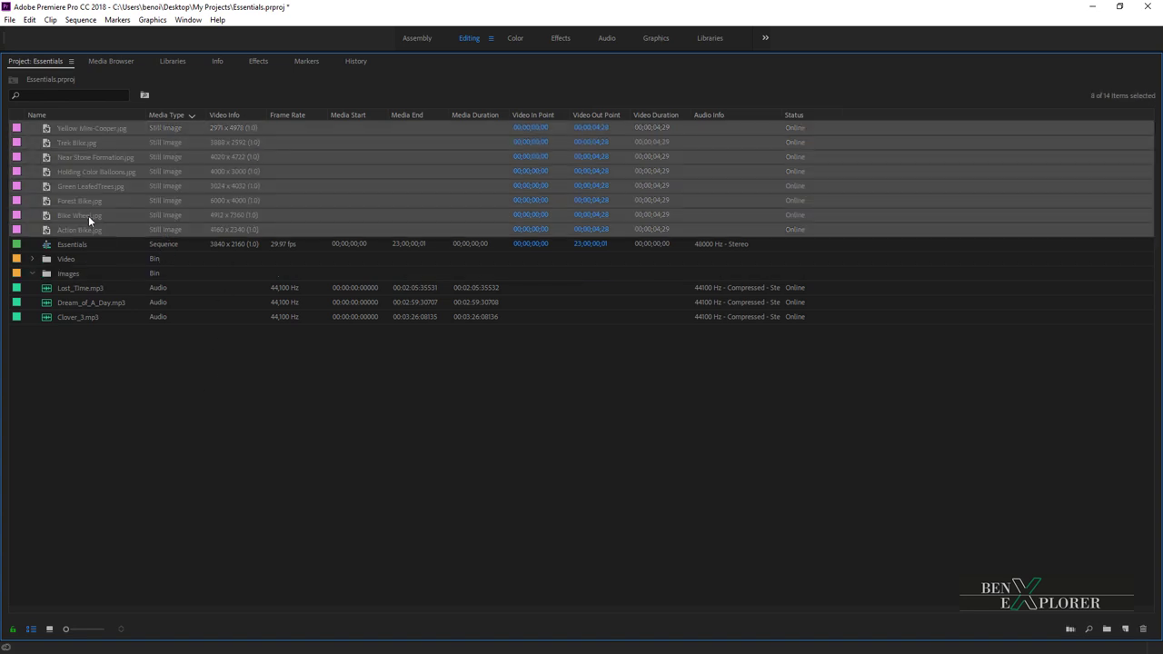
left_click_drag(68, 273, 70, 274)
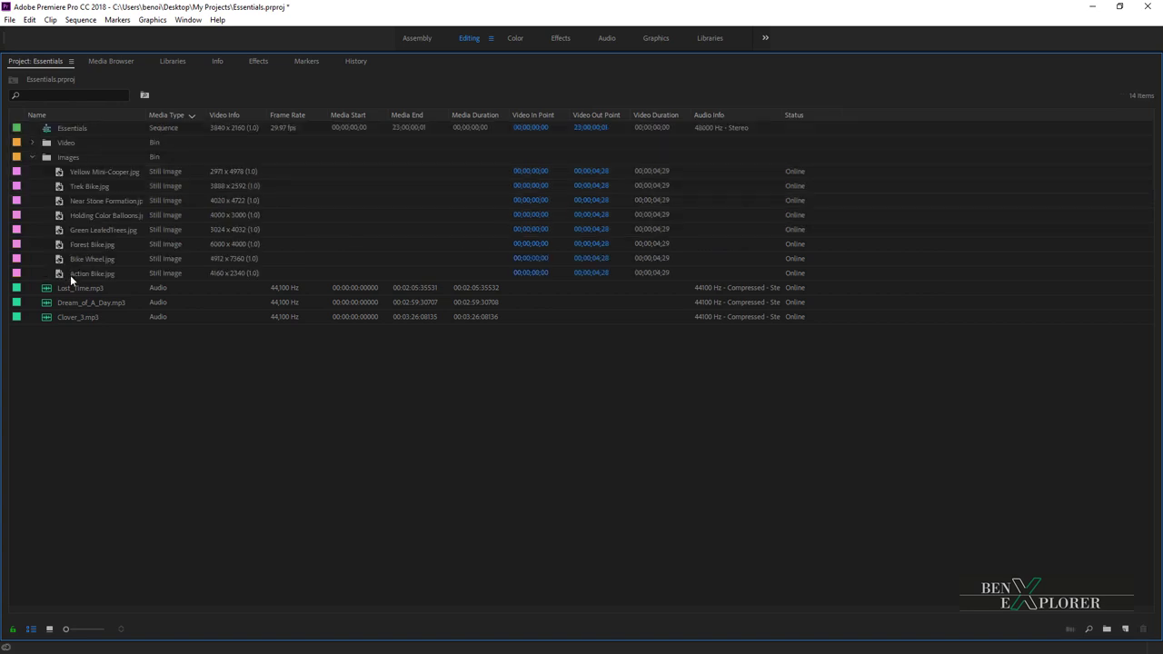
left_click(32, 156)
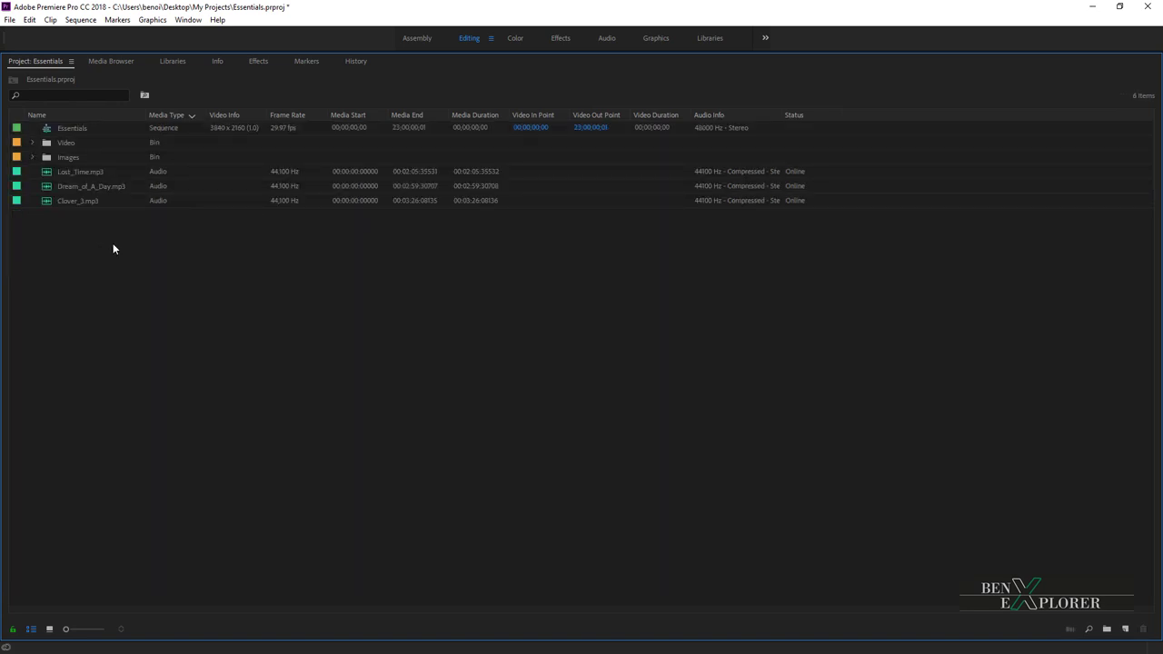
- Create an Audio bin and move the three mp3 tracks into it
key("ctrl+slash")
type("Audio")
left_click_drag(174, 292, 74, 174)
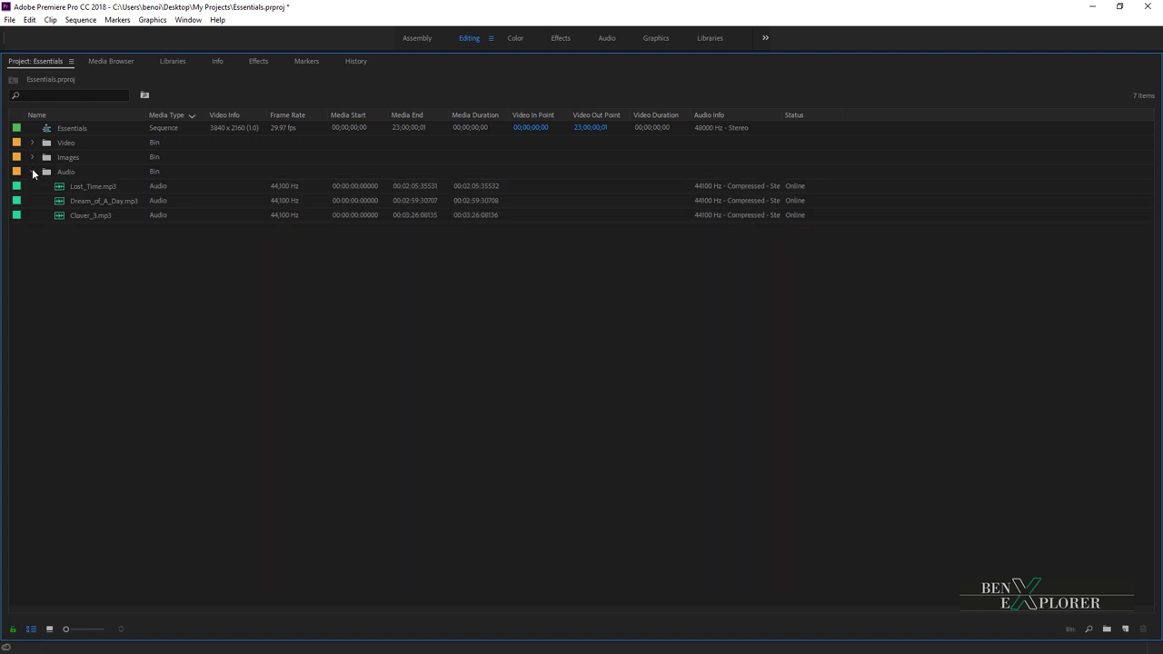
- Switch to Icon View, open the Video bin in its own tab and resize the thumbnails
left_click(33, 173)
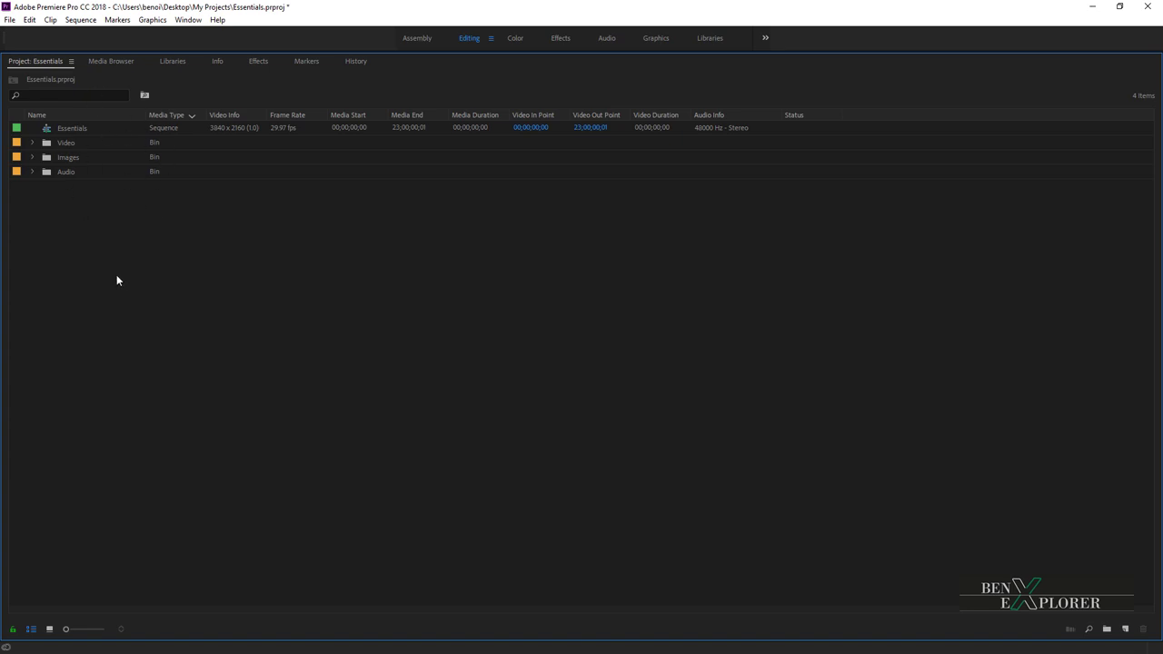
left_click(51, 628)
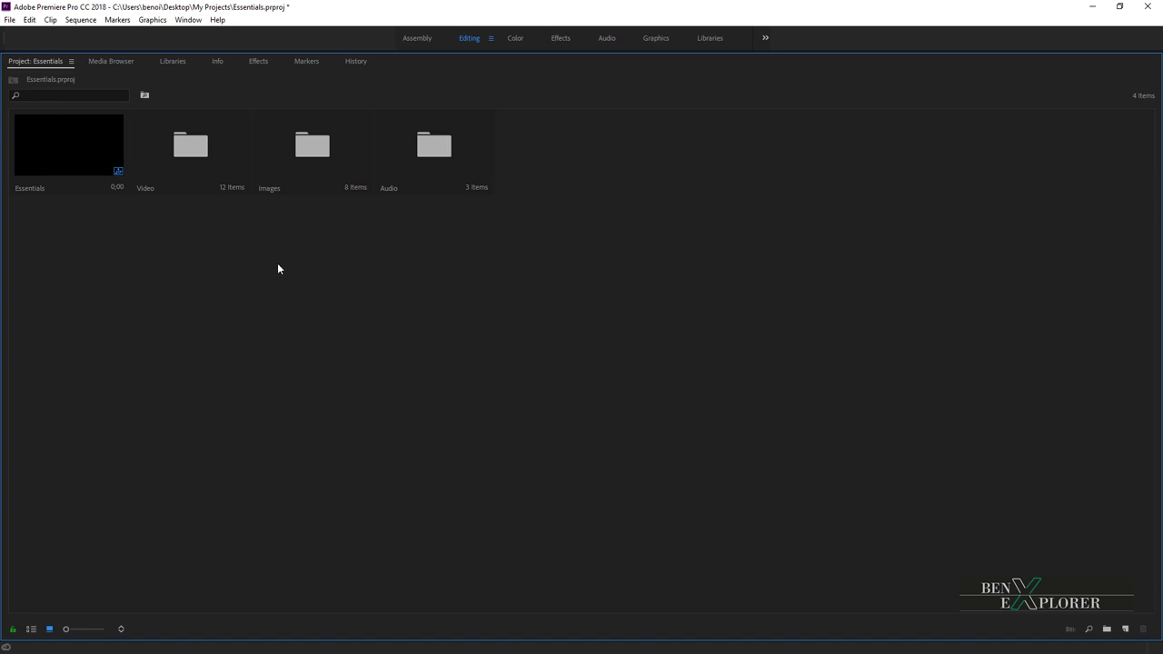
double_click(190, 147)
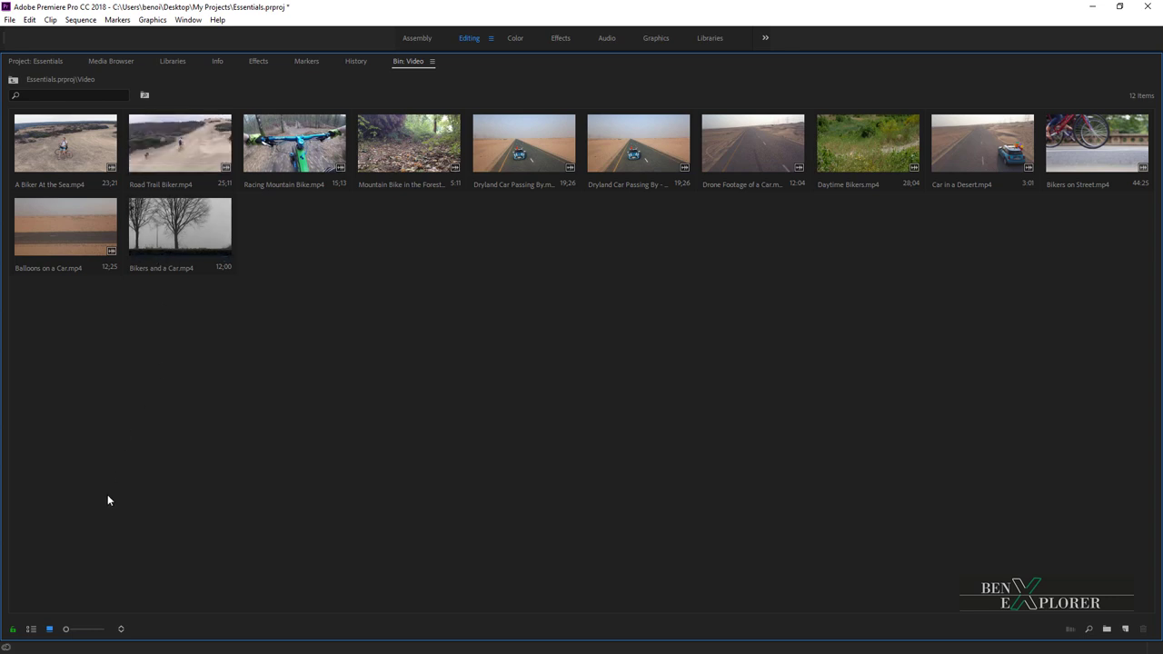
left_click_drag(66, 629, 86, 629)
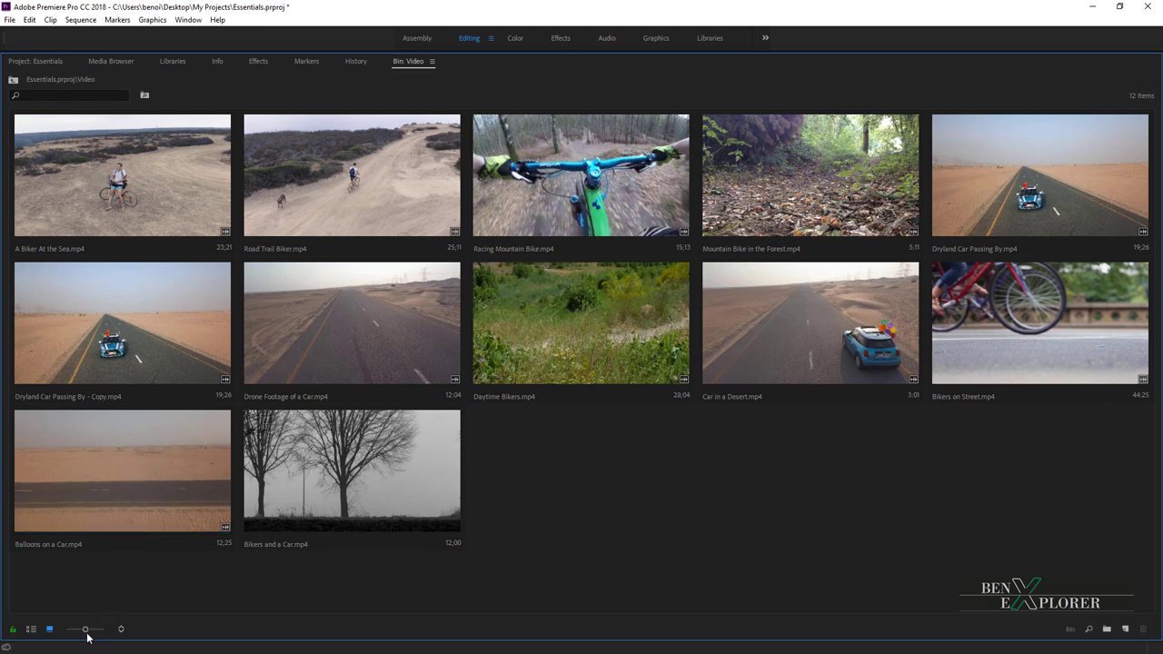
left_click_drag(85, 629, 73, 630)
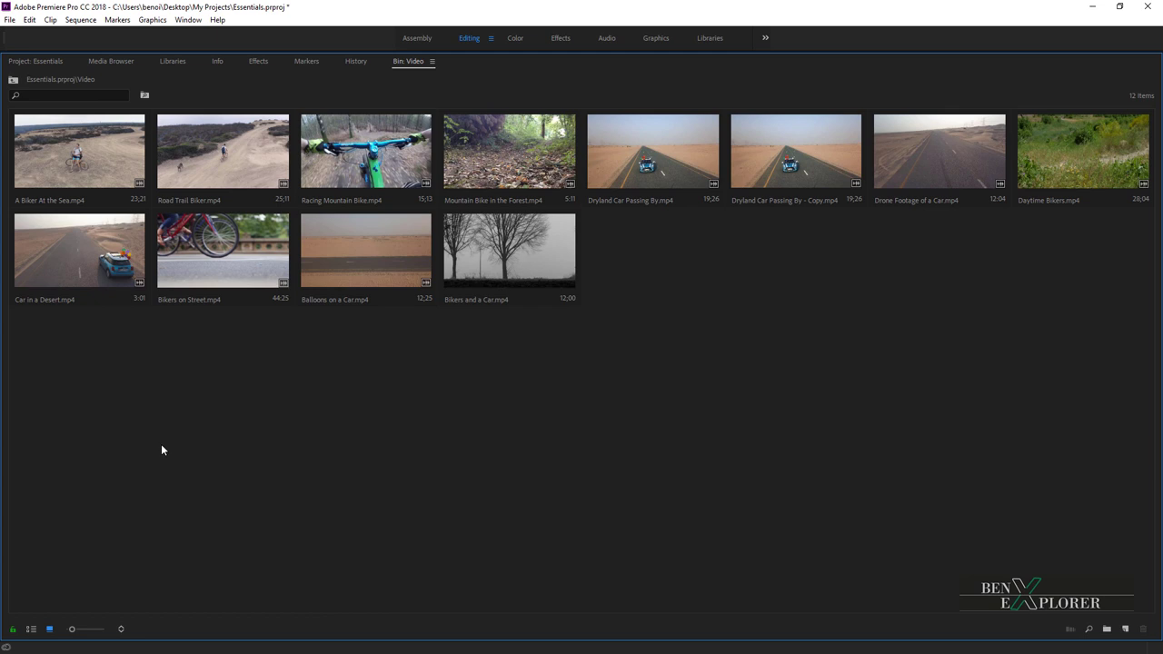
- Show the Video bin as a list and filter it to the seven 'bike' clips, briefly trying '1280'
left_click(31, 628)
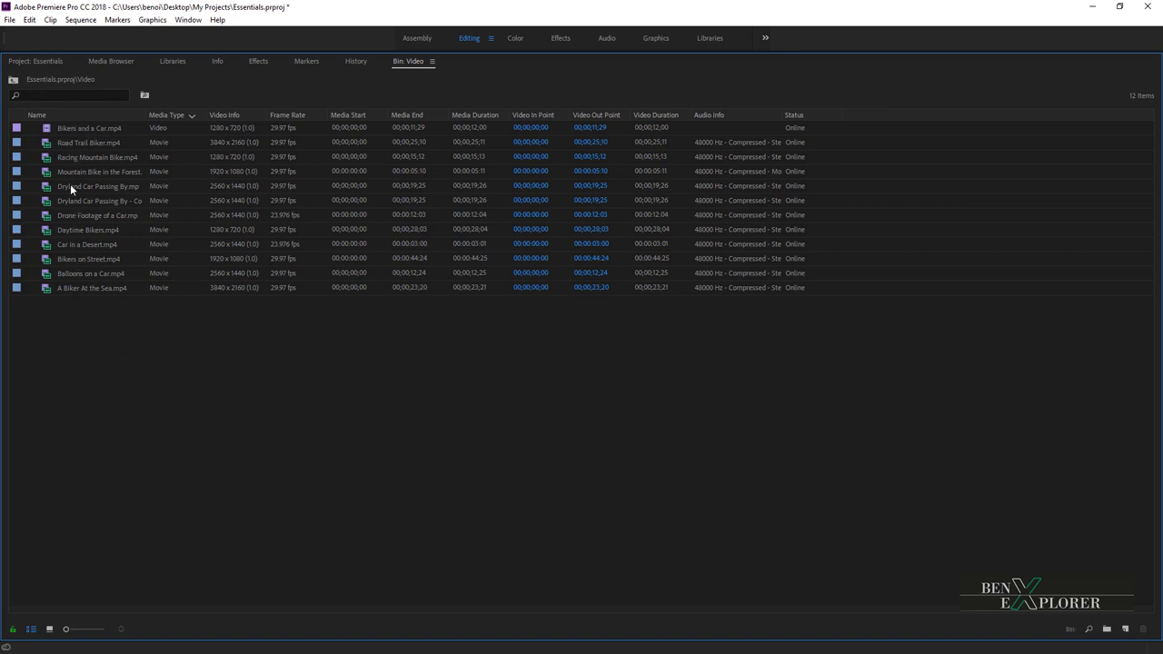
left_click(52, 96)
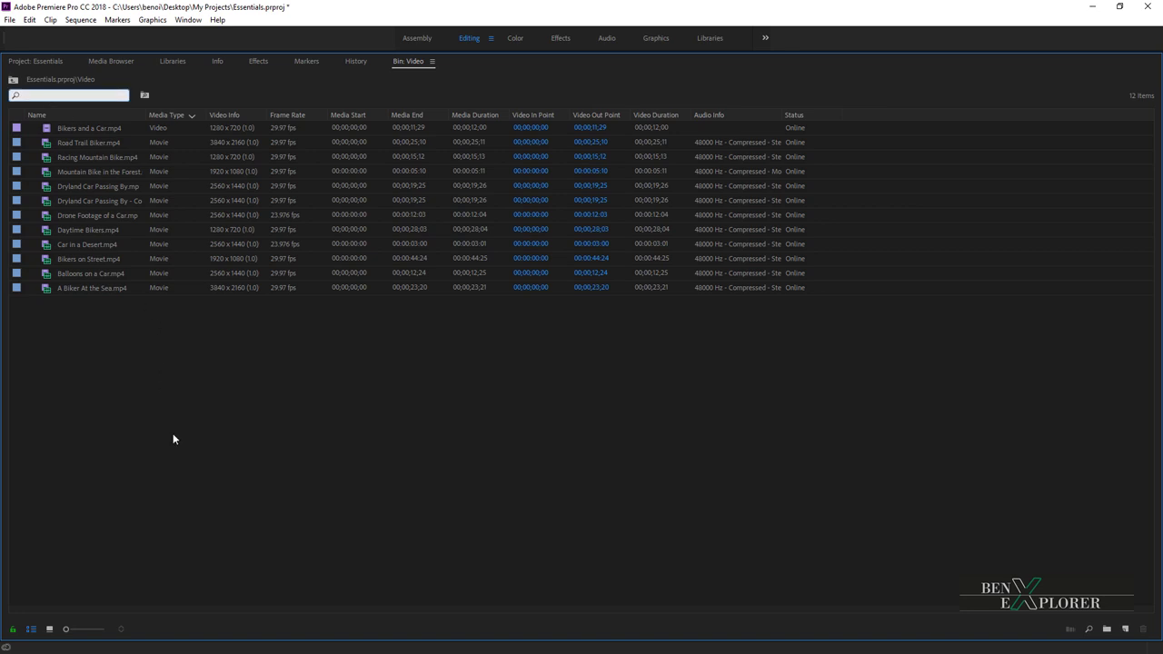
type("bike")
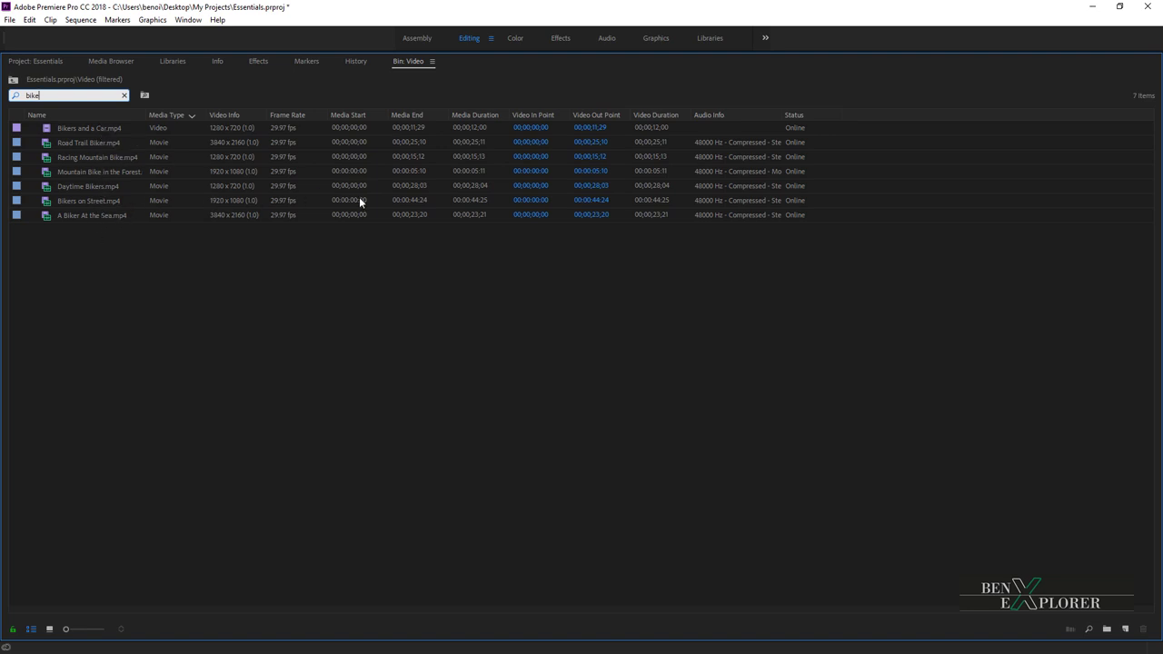
double_click(58, 100)
type("1280")
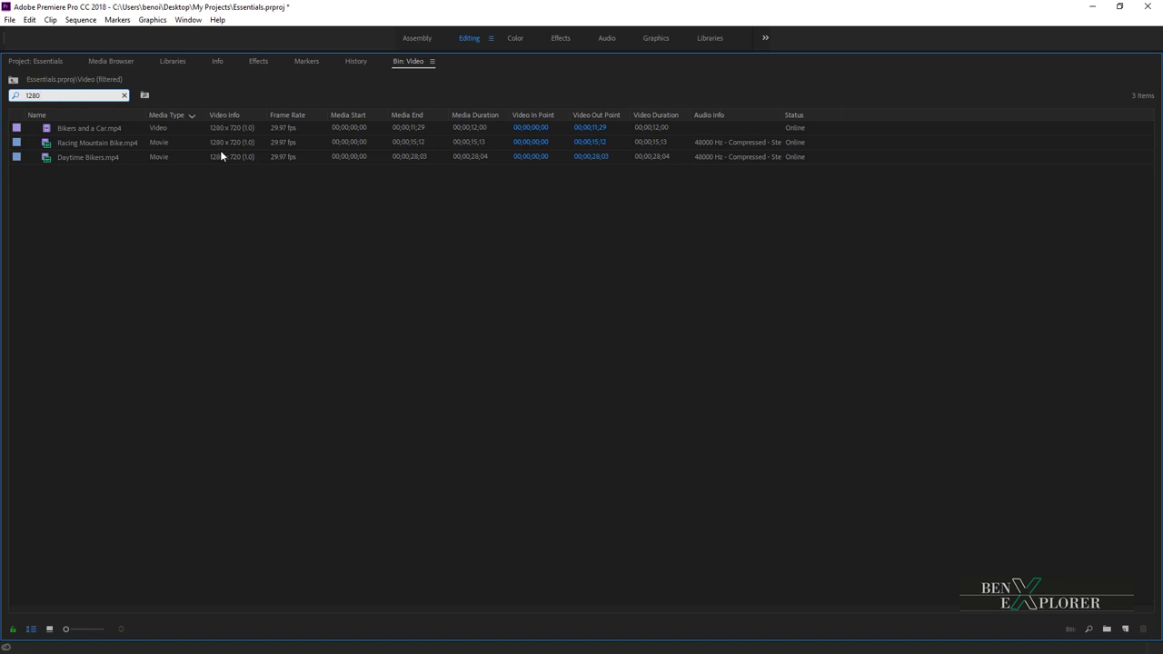
double_click(75, 94)
type("bike")
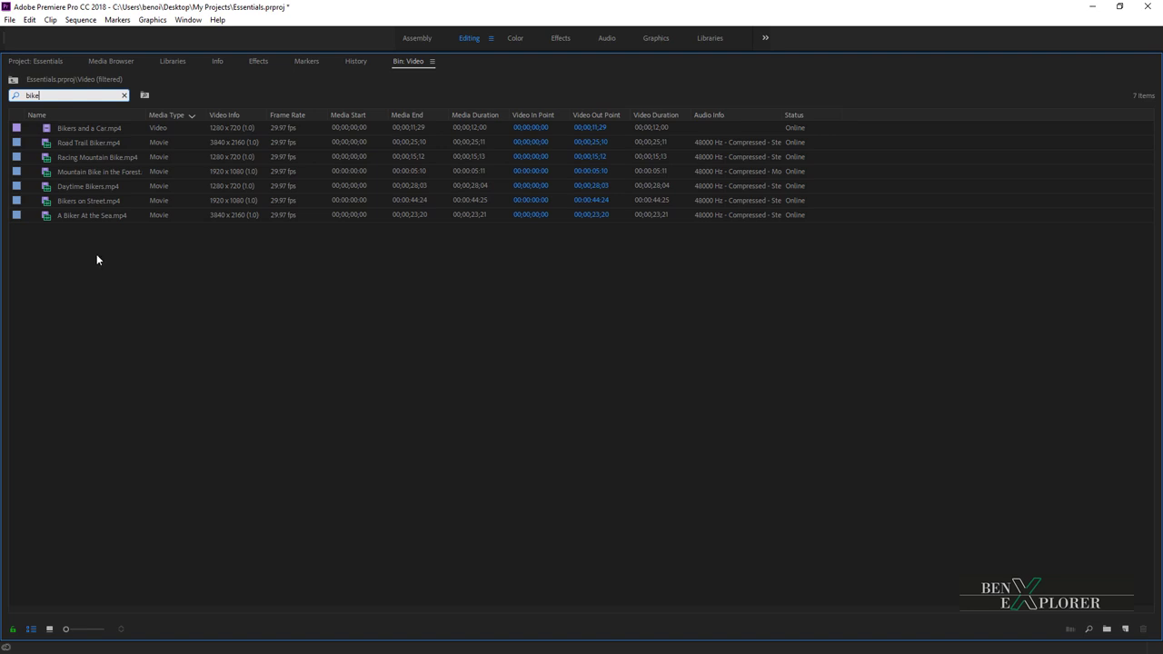
- Create a new bin named 'Bike' inside Video and move the seven bike clips into it
right_click(96, 259)
left_click(160, 281)
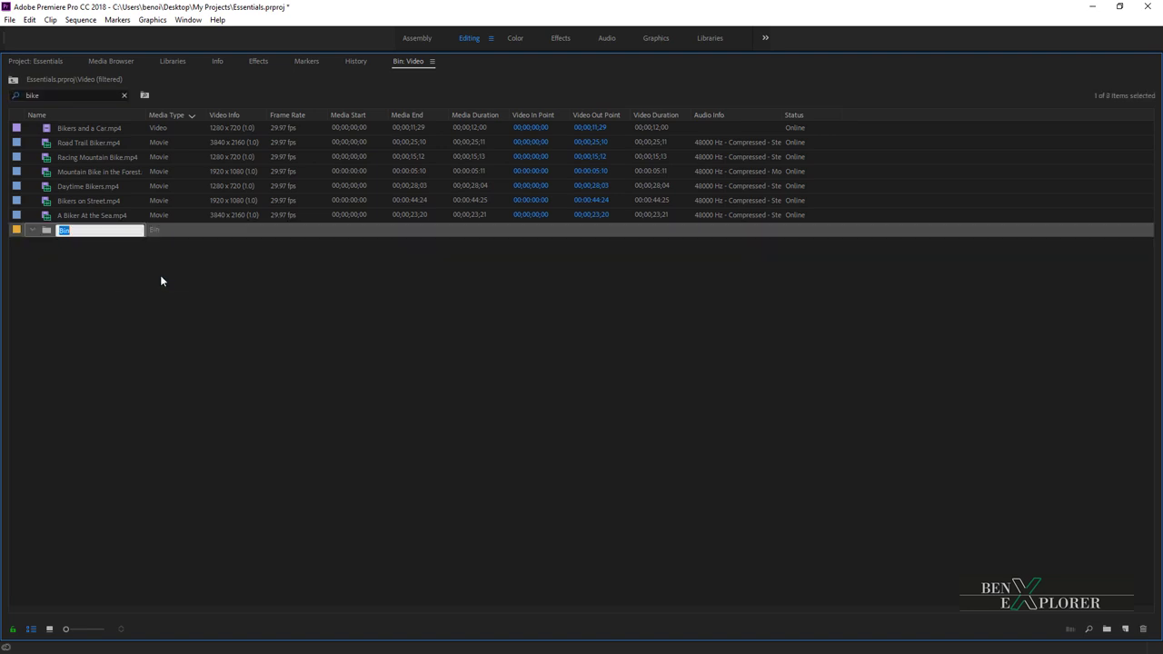
type("Bike")
left_click(160, 280)
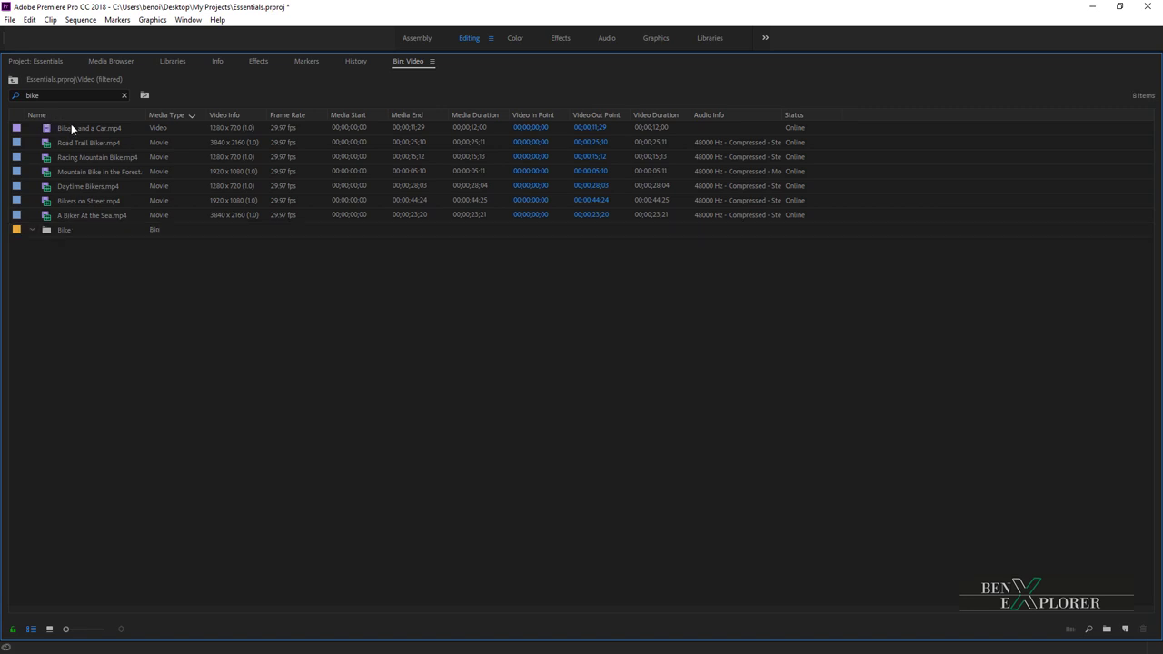
left_click(72, 130)
left_click(76, 212, "shift")
left_click_drag(77, 211, 66, 230)
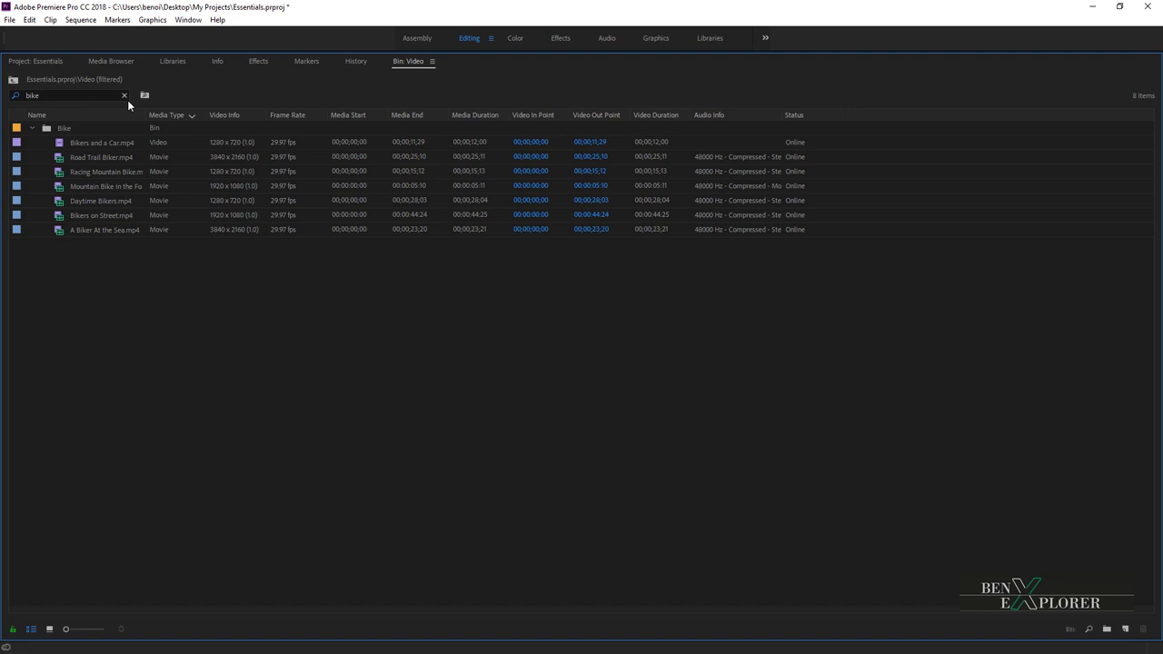
- Clear the search and collapse the Bike bin after checking its clips
left_click(125, 94)
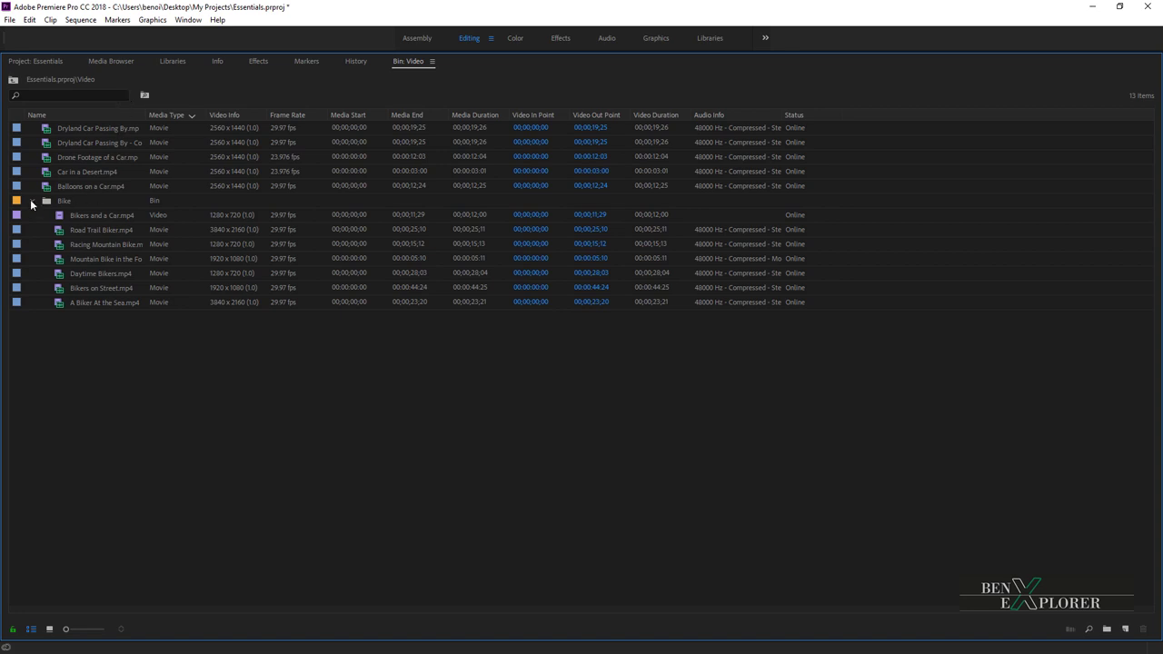
left_click(31, 201)
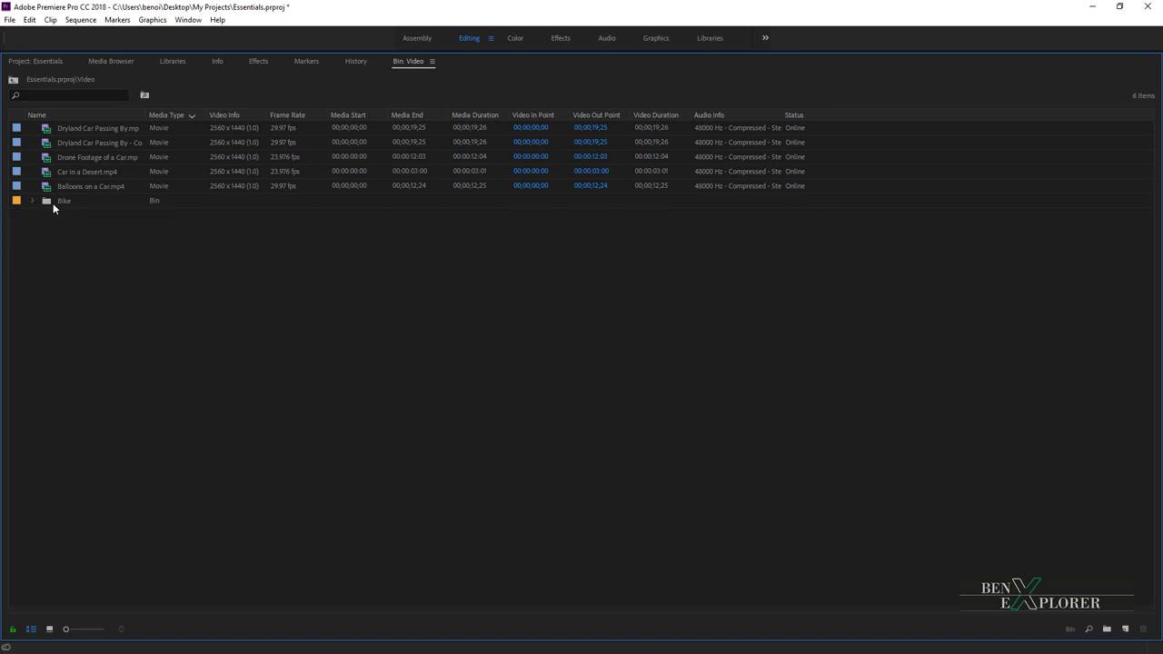
left_click(31, 200)
left_click(31, 200)
- Restore the normal editing layout at the project's top level and leave the Video bin collapsed
key("grave")
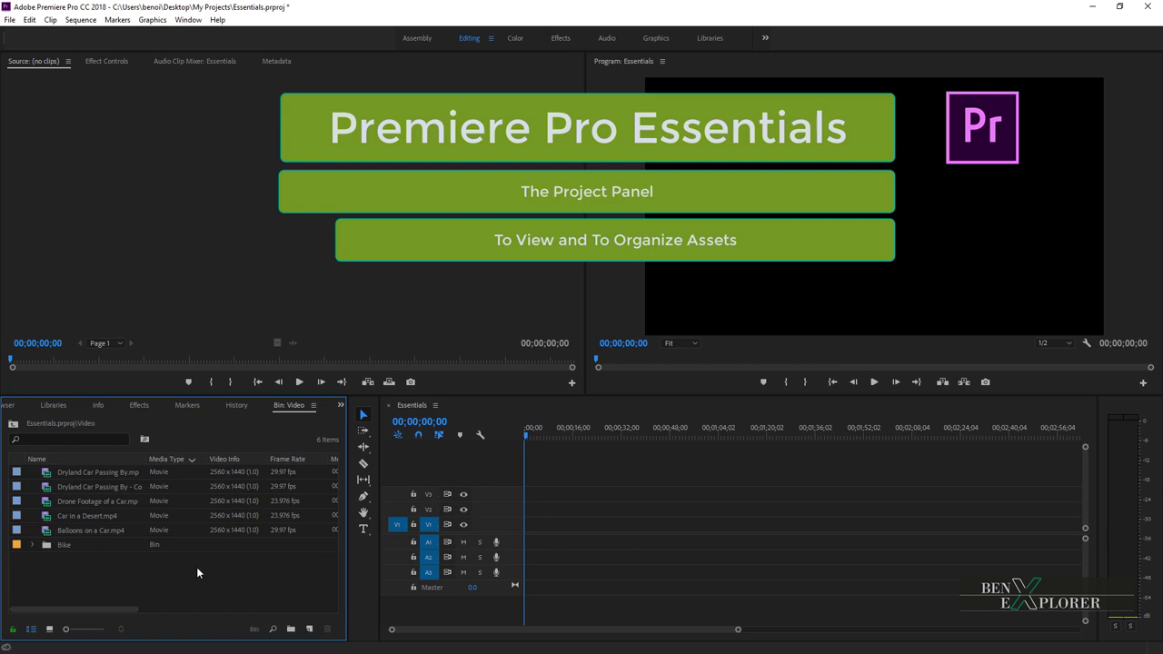
left_click(10, 425)
left_click(33, 488)
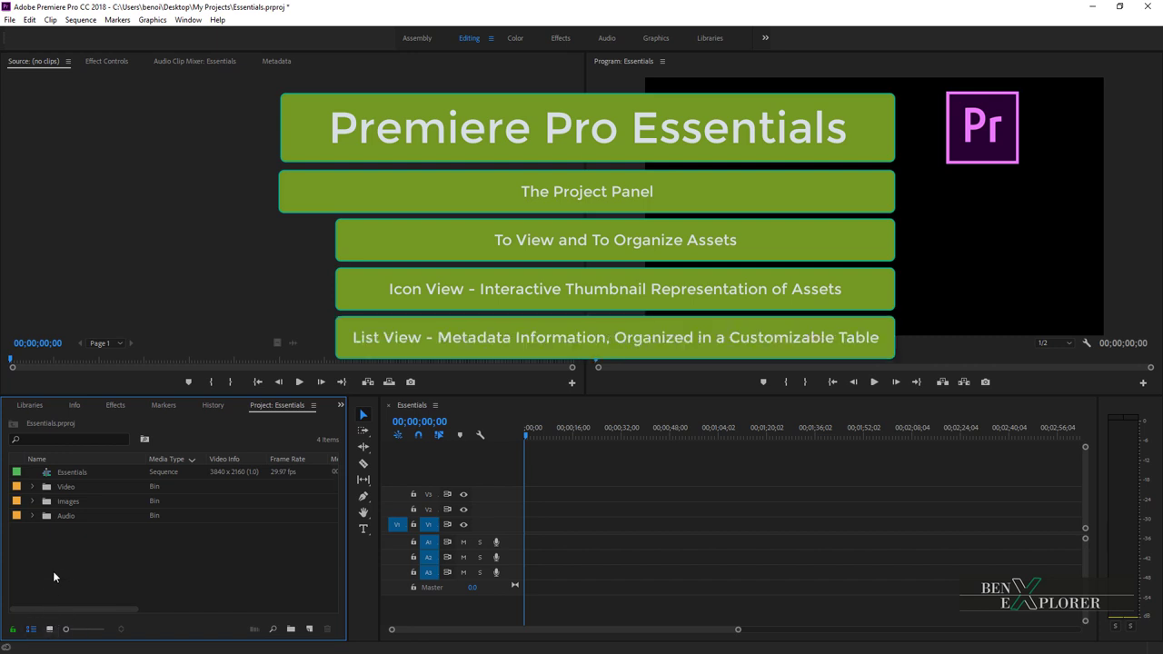
left_click(33, 486)
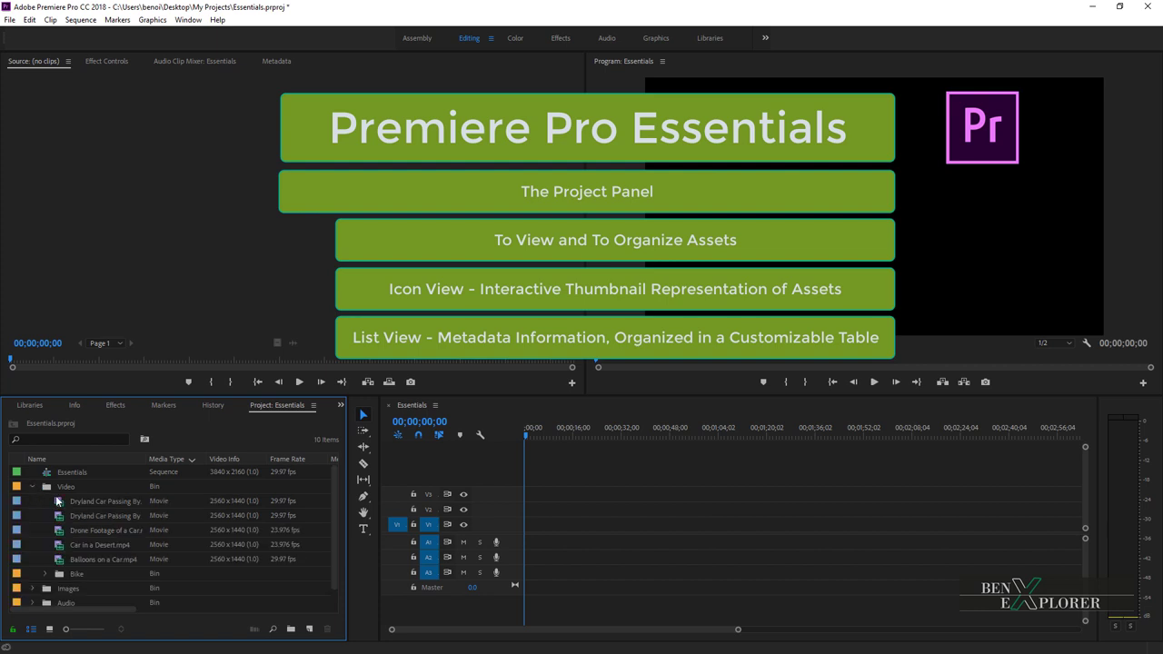
mouse_move(120, 607)
left_mouse_down()
mouse_move(301, 609)
mouse_move(126, 602)
left_mouse_up()
left_click(33, 486)
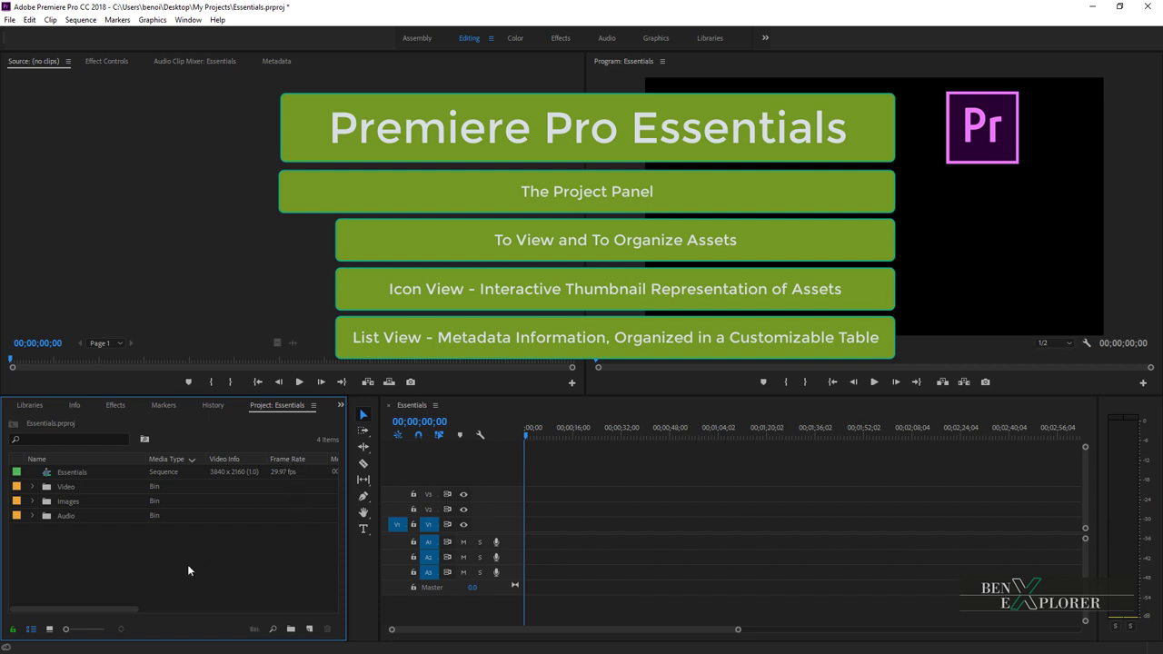
- Open the Video bin in Icon View, then return to the project root and start a search
double_click(64, 486)
left_click(49, 628)
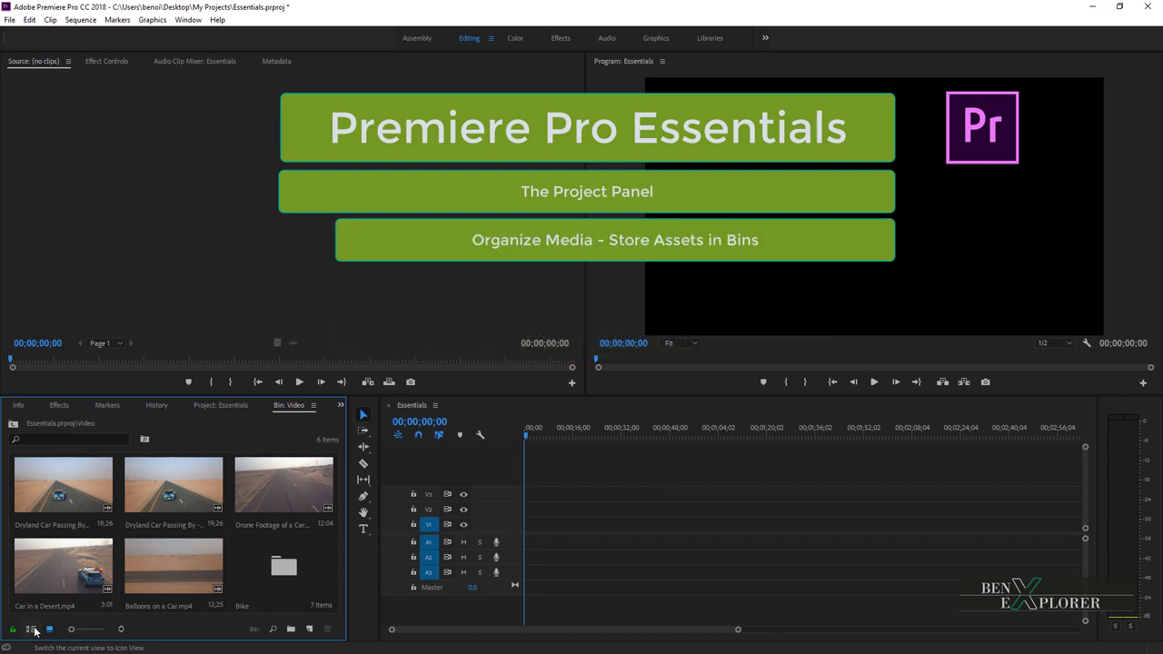
left_click(12, 424)
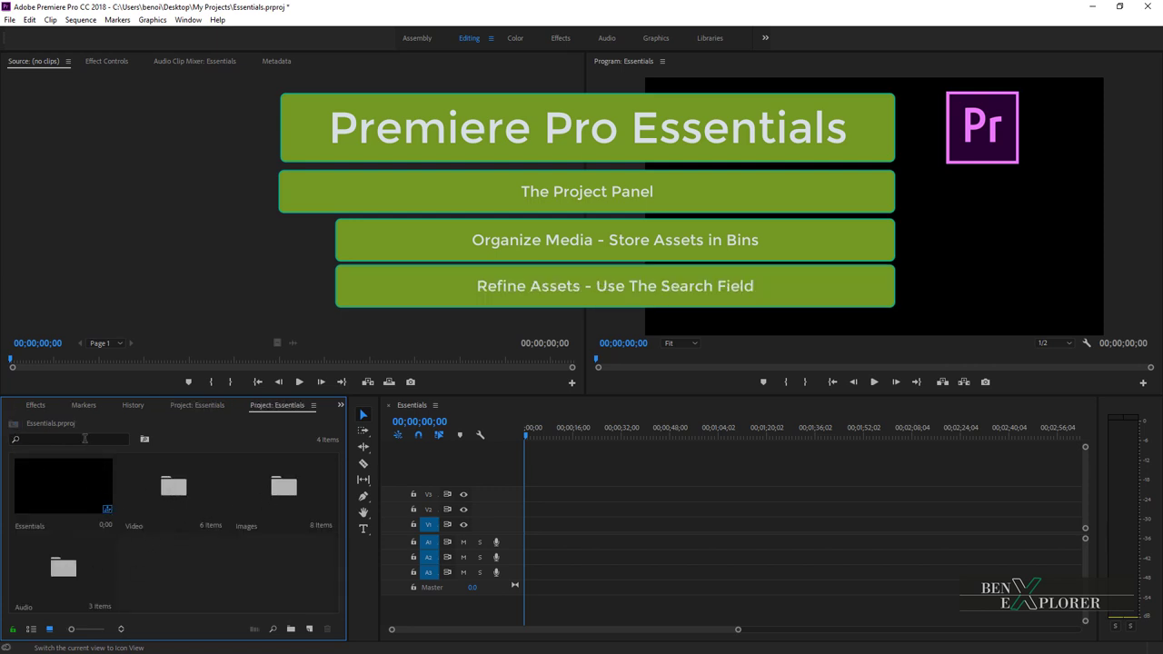
left_click(30, 441)
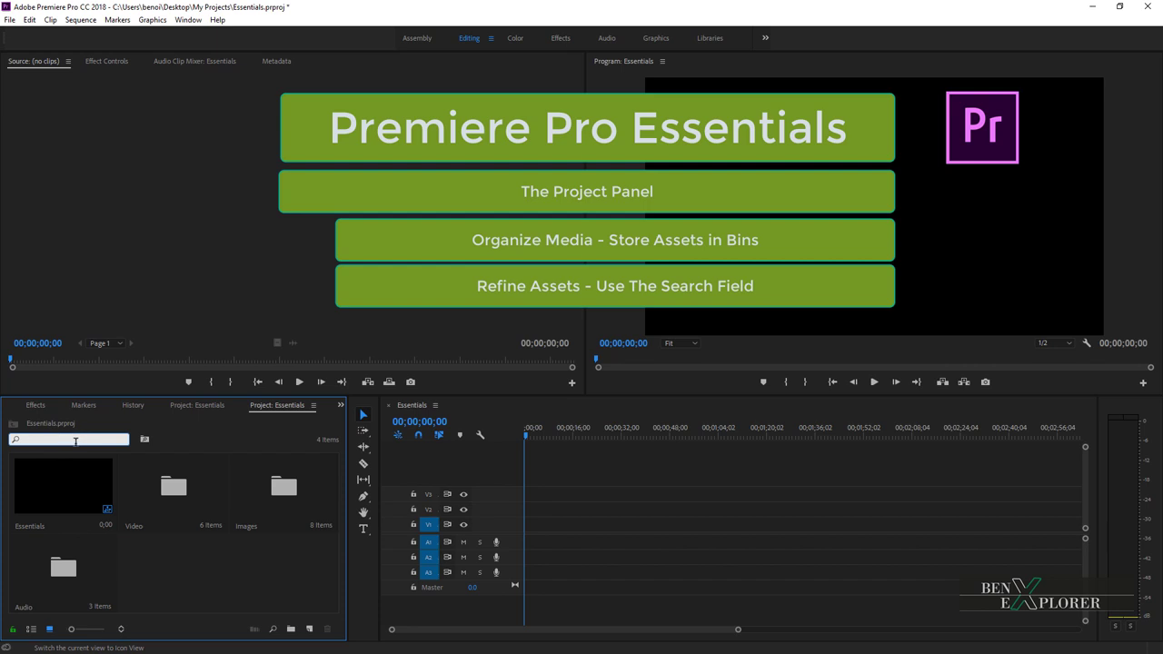